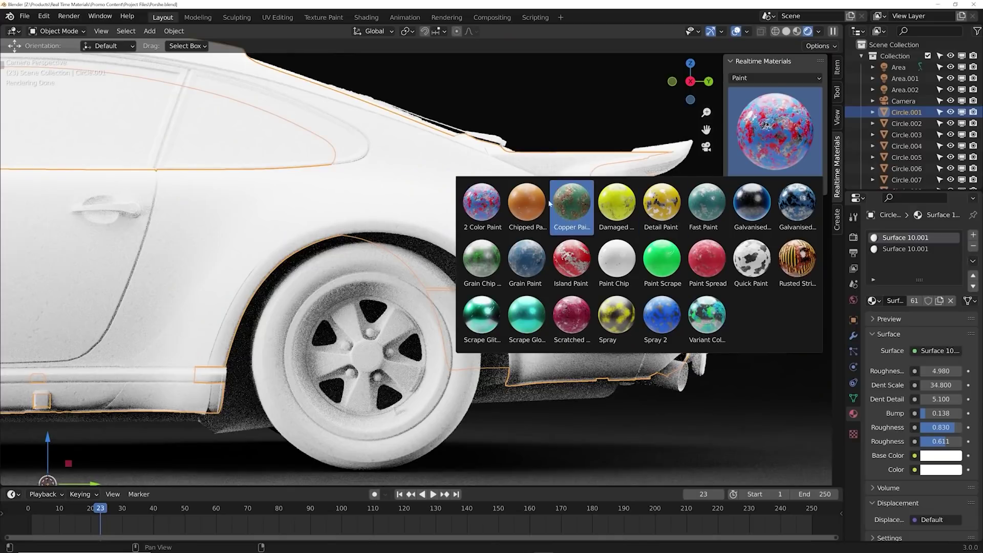
Step: Choose the Chipped Paint preset and add it as a material to the car body
{"action": "left_click", "coordinate": [531, 202]}
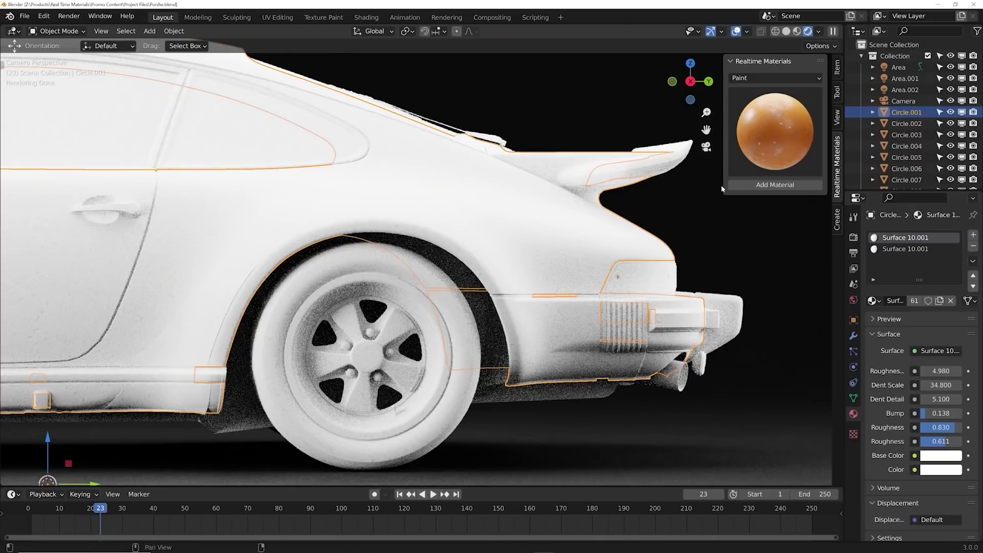
{"action": "left_click", "coordinate": [749, 185]}
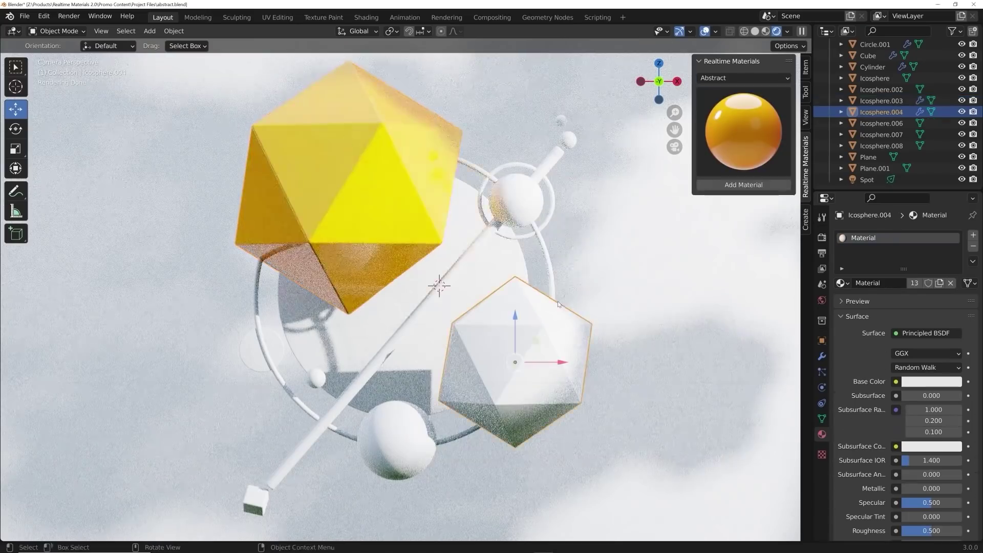
Step: Choose Abstract material presets for the white icosphere, the small sphere and the plane
{"action": "left_click", "coordinate": [736, 149]}
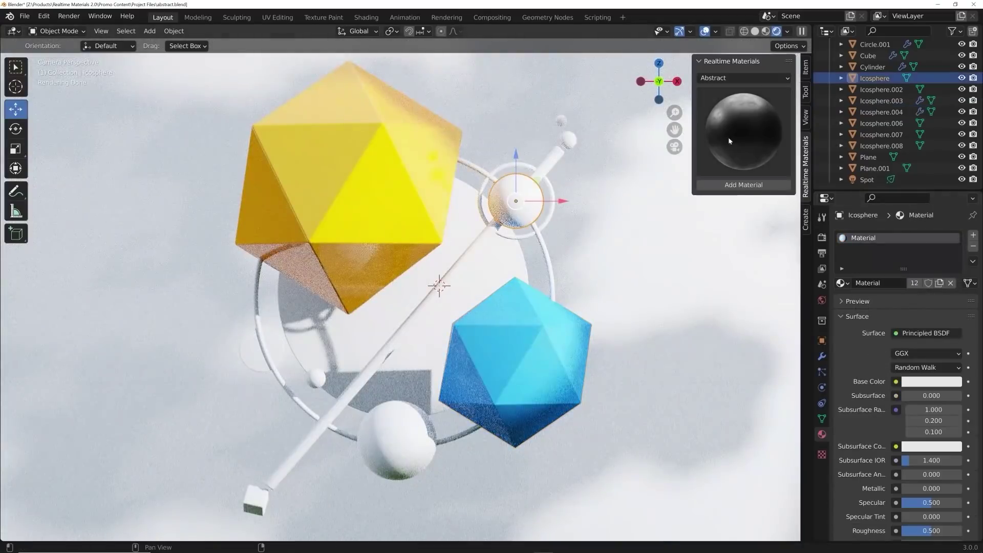
{"action": "left_click", "coordinate": [744, 132]}
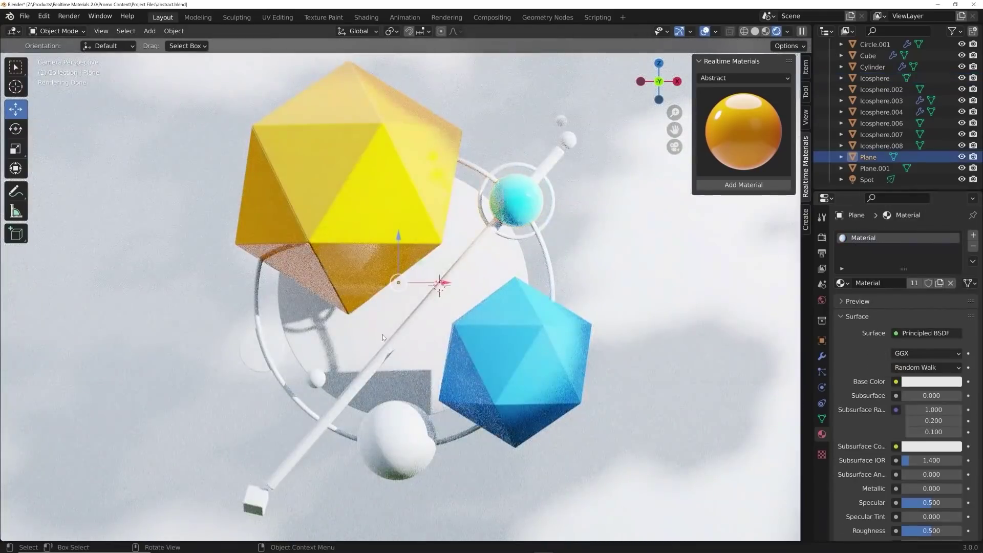
{"action": "left_click", "coordinate": [744, 132]}
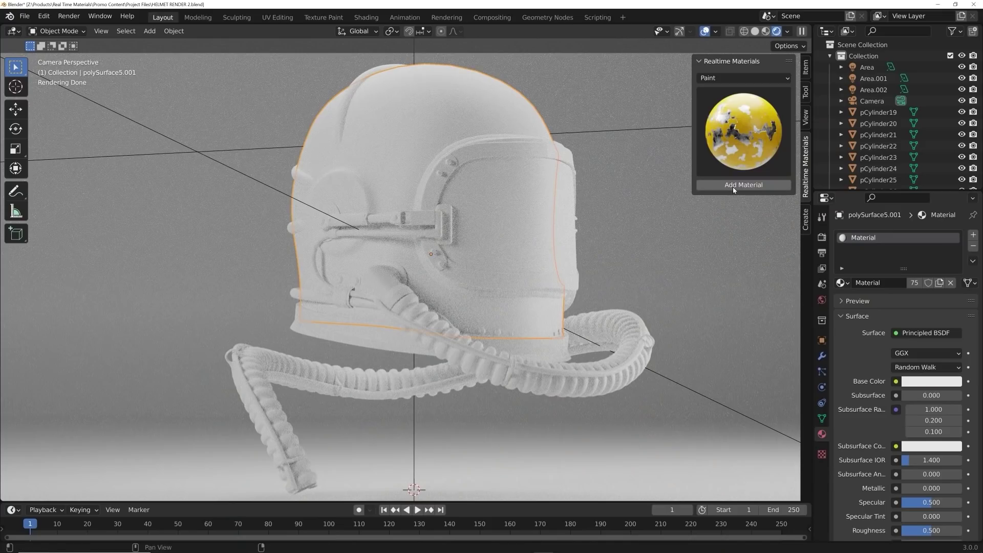
Step: Add the Detail Paint material to the helmet shell and change its two yellow paint colors to orange
{"action": "left_click", "coordinate": [744, 185]}
{"action": "left_click", "coordinate": [917, 438]}
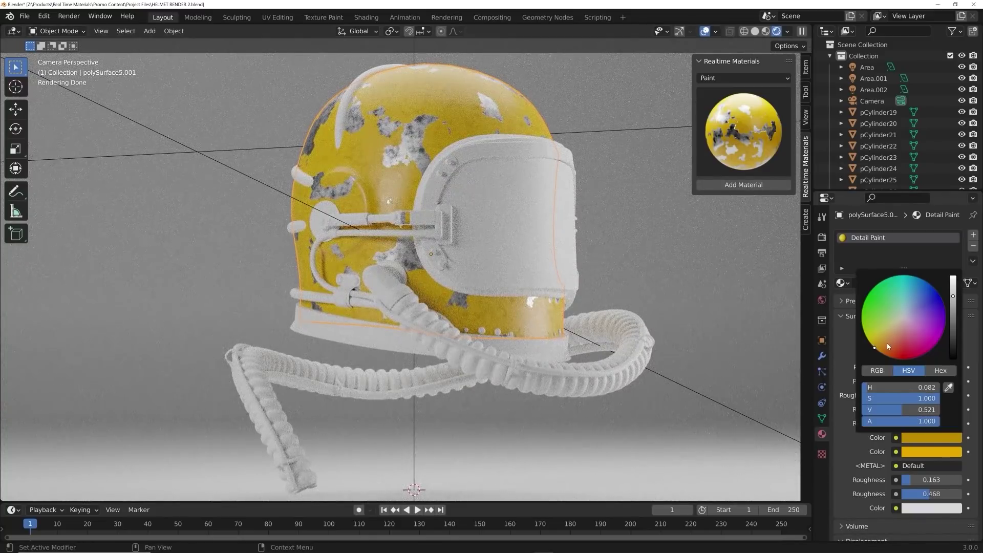
{"action": "left_click", "coordinate": [888, 349]}
{"action": "left_click", "coordinate": [943, 452]}
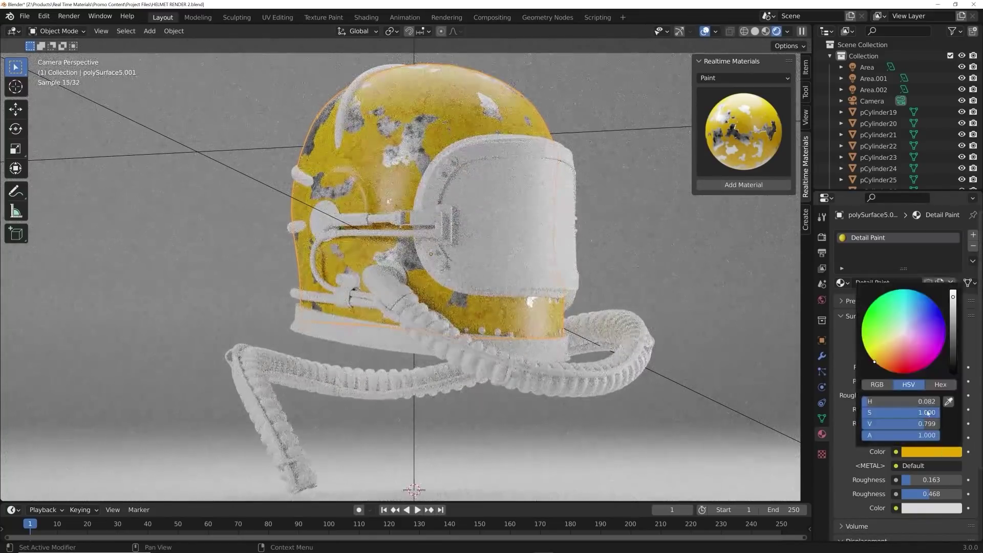
{"action": "left_click", "coordinate": [892, 369]}
Step: Select the helmet visor and add a clear material from the Glass category to it
{"action": "left_click", "coordinate": [512, 215]}
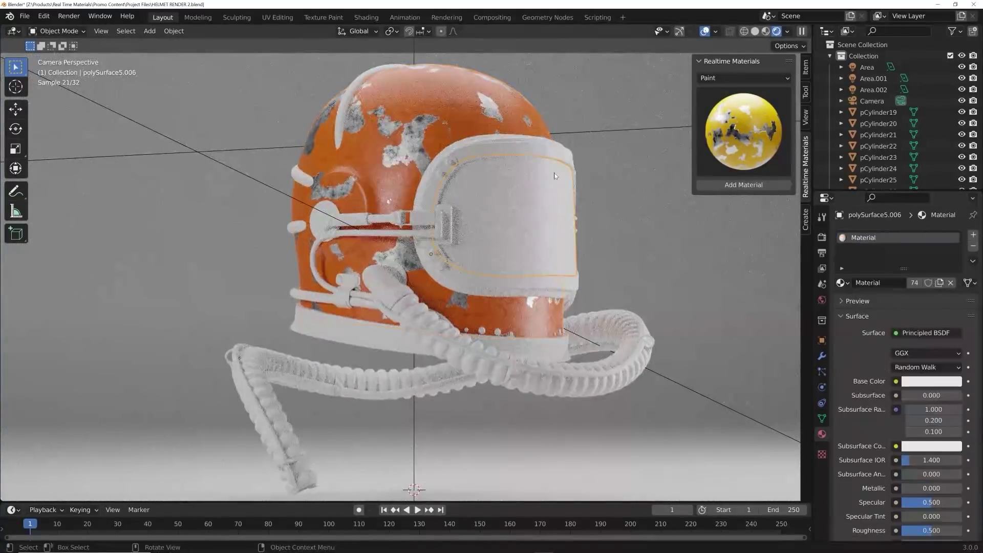
{"action": "left_click", "coordinate": [721, 81]}
{"action": "left_click", "coordinate": [717, 115]}
{"action": "left_click", "coordinate": [744, 132]}
{"action": "left_click", "coordinate": [497, 264]}
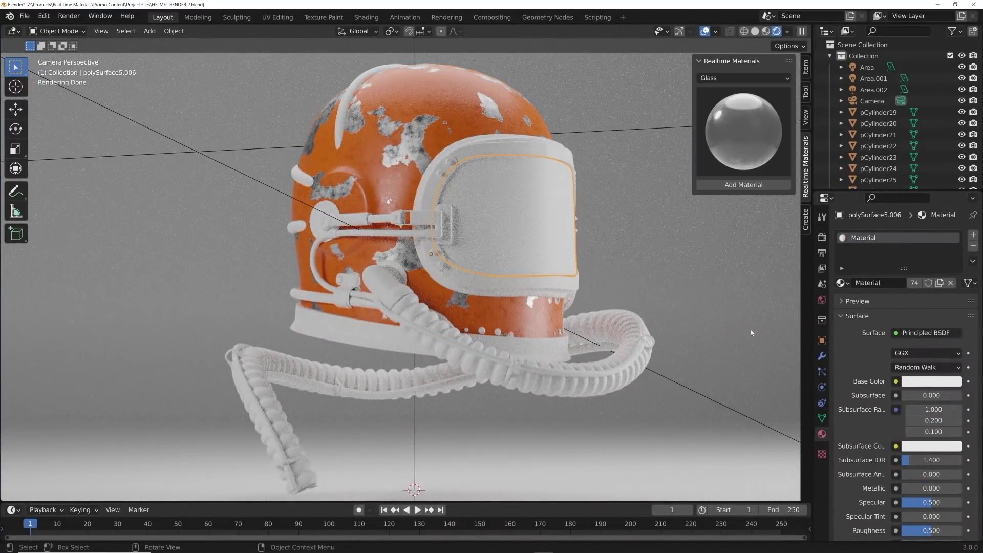
{"action": "left_click", "coordinate": [744, 185]}
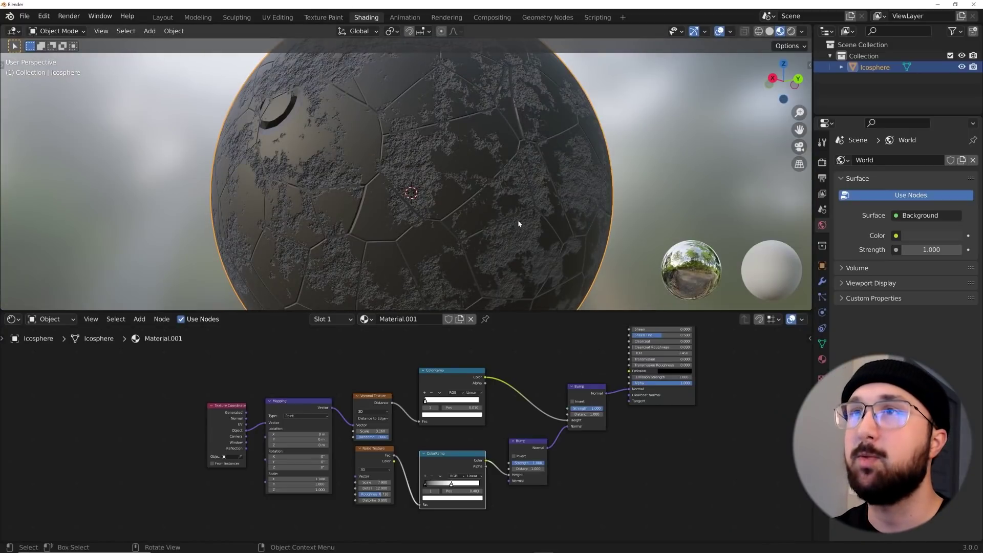
{"action": "middle_click_drag", "start_coordinate": [518, 223], "coordinate": [450, 197]}
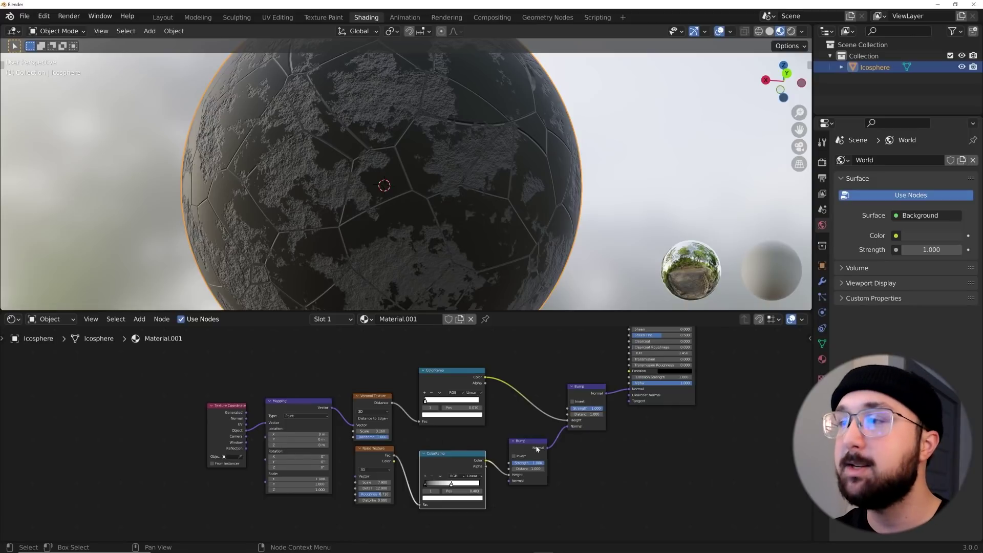
{"action": "left_click_drag", "start_coordinate": [536, 447], "coordinate": [534, 441]}
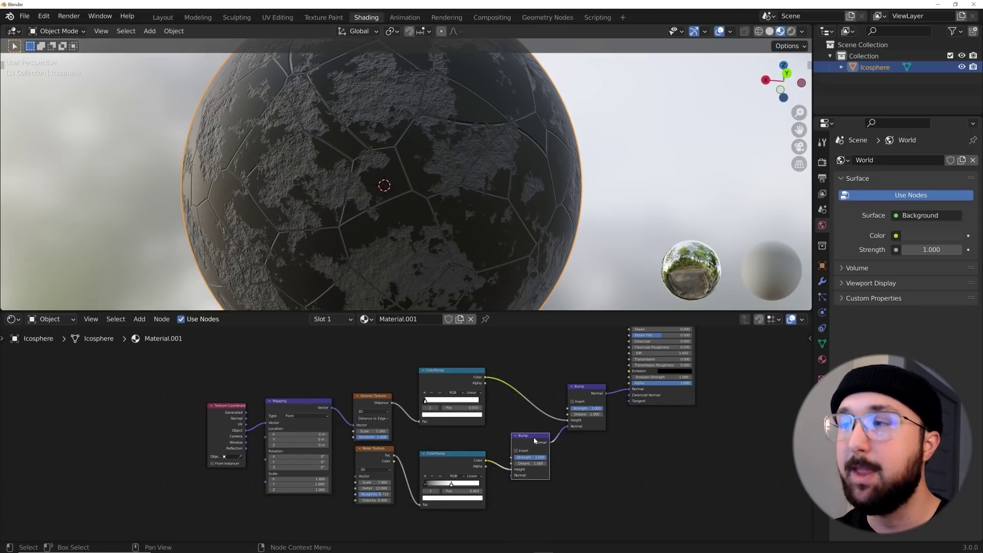
{"action": "scroll", "coordinate": [534, 440], "scroll_direction": "up", "scroll_amount": 1}
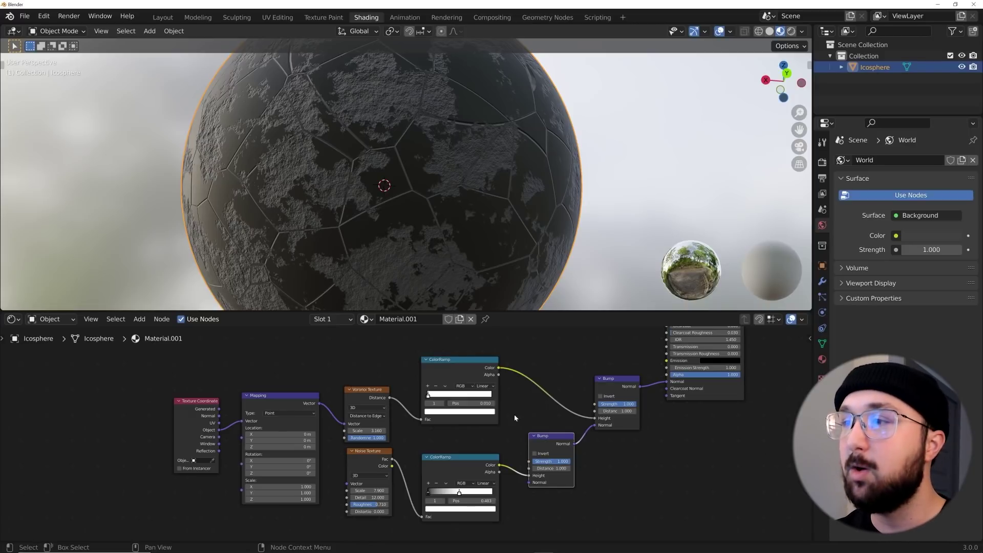
{"action": "middle_click_drag", "start_coordinate": [530, 432], "coordinate": [538, 420]}
{"action": "left_click_drag", "start_coordinate": [387, 467], "coordinate": [385, 465]}
{"action": "left_click_drag", "start_coordinate": [293, 384], "coordinate": [299, 380]}
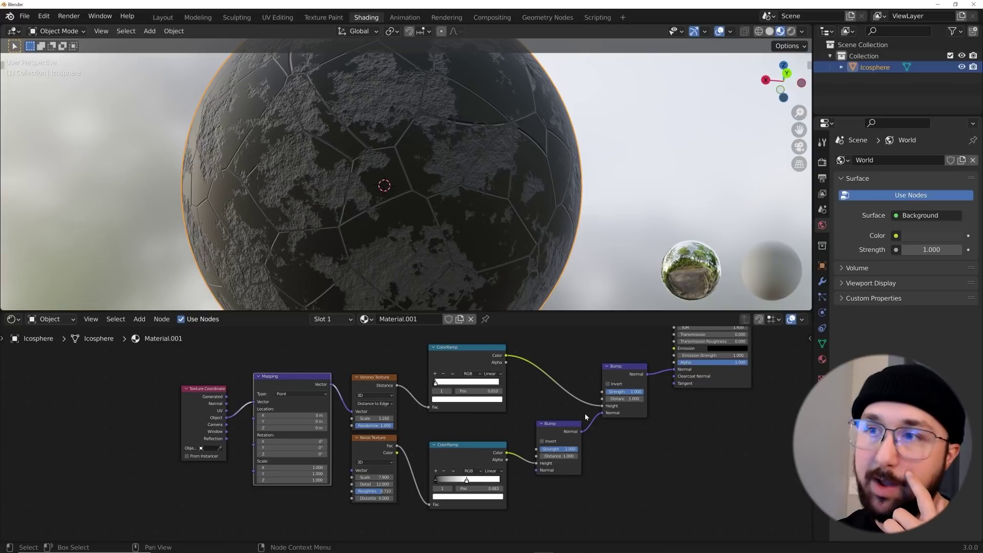
Step: Delete all coordinate, texture, ColorRamp and Bump nodes feeding the sphere's Principled shader
{"action": "scroll", "coordinate": [507, 403], "scroll_direction": "down", "scroll_amount": 2}
{"action": "mouse_move", "coordinate": [230, 361]}
{"action": "left_mouse_down"}
{"action": "mouse_move", "coordinate": [534, 466]}
{"action": "mouse_move", "coordinate": [513, 480]}
{"action": "mouse_move", "coordinate": [257, 399]}
{"action": "mouse_move", "coordinate": [541, 493]}
{"action": "left_mouse_up"}
{"action": "left_click", "coordinate": [219, 359]}
{"action": "key", "text": "x"}
Step: Add a Bump node beside the Principled shader and link its Normal output to the shader's Normal input
{"action": "scroll", "coordinate": [536, 398], "scroll_direction": "up", "scroll_amount": 1}
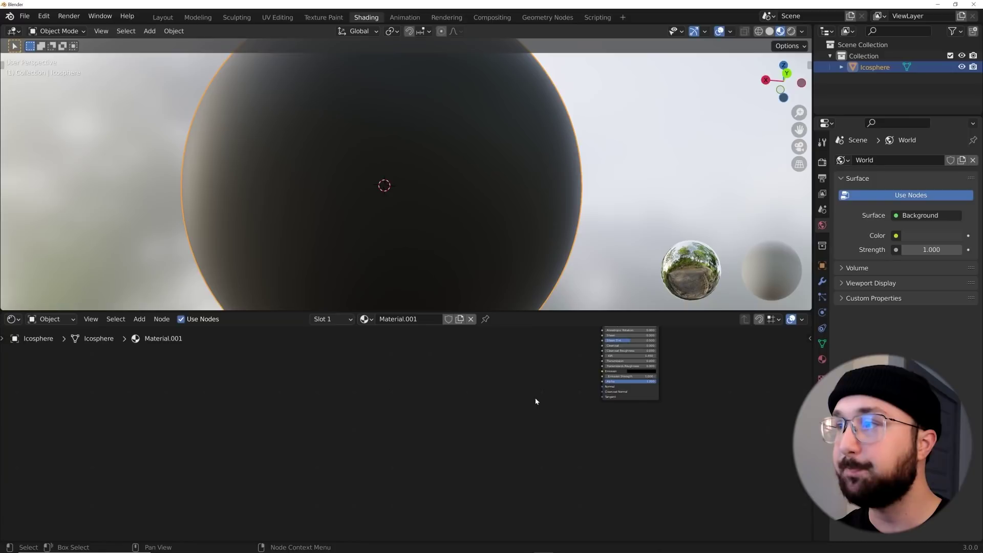
{"action": "middle_click_drag", "start_coordinate": [536, 387], "coordinate": [476, 416]}
{"action": "scroll", "coordinate": [476, 412], "scroll_direction": "up", "scroll_amount": 3}
{"action": "key", "text": "shift+a"}
{"action": "left_click", "coordinate": [480, 403]}
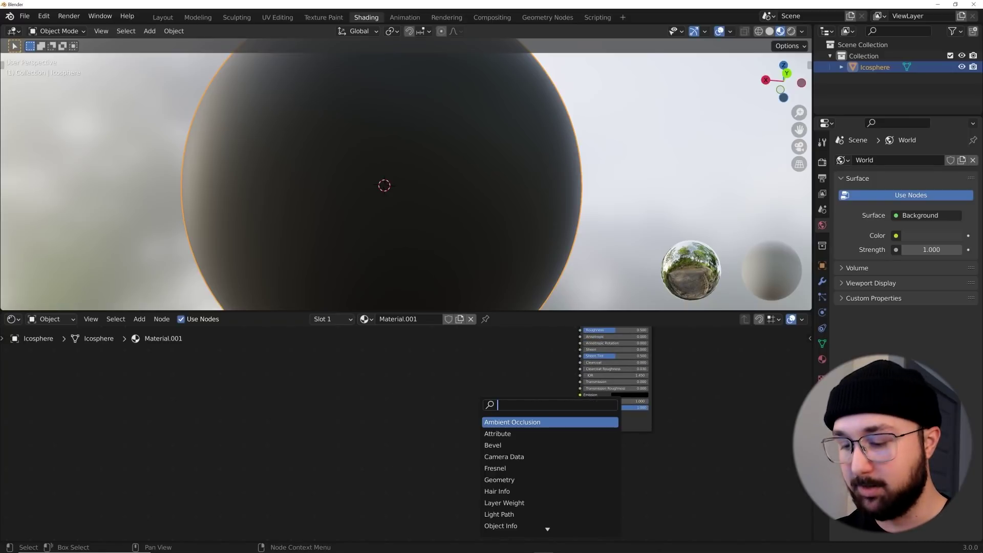
{"action": "type", "text": "bum"}
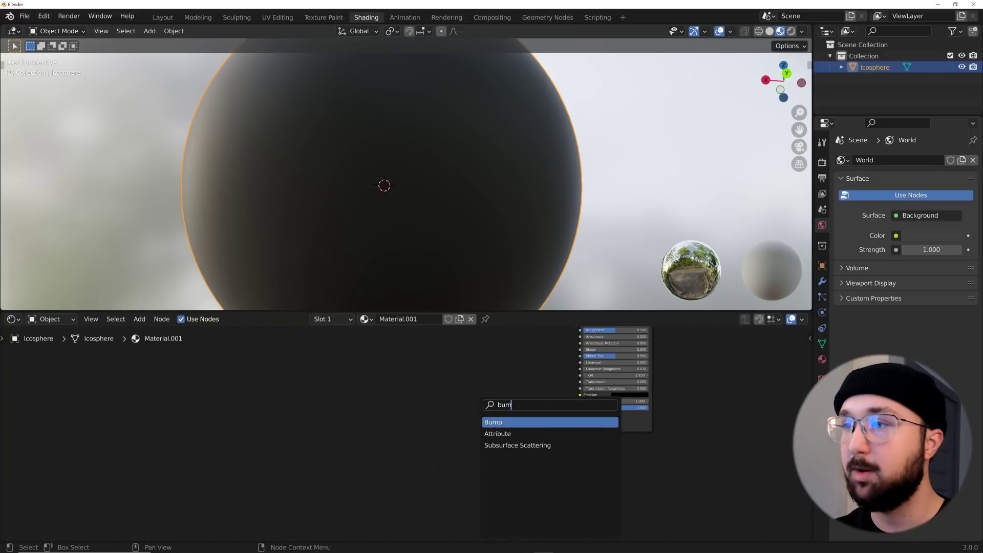
{"action": "key", "text": "Return"}
{"action": "left_click_drag", "start_coordinate": [510, 404], "coordinate": [580, 414]}
{"action": "left_click_drag", "start_coordinate": [478, 397], "coordinate": [519, 401]}
Step: Add a ColorRamp node before the Bump node and place a duplicate of it underneath
{"action": "key", "text": "shift+a"}
{"action": "left_click", "coordinate": [451, 366]}
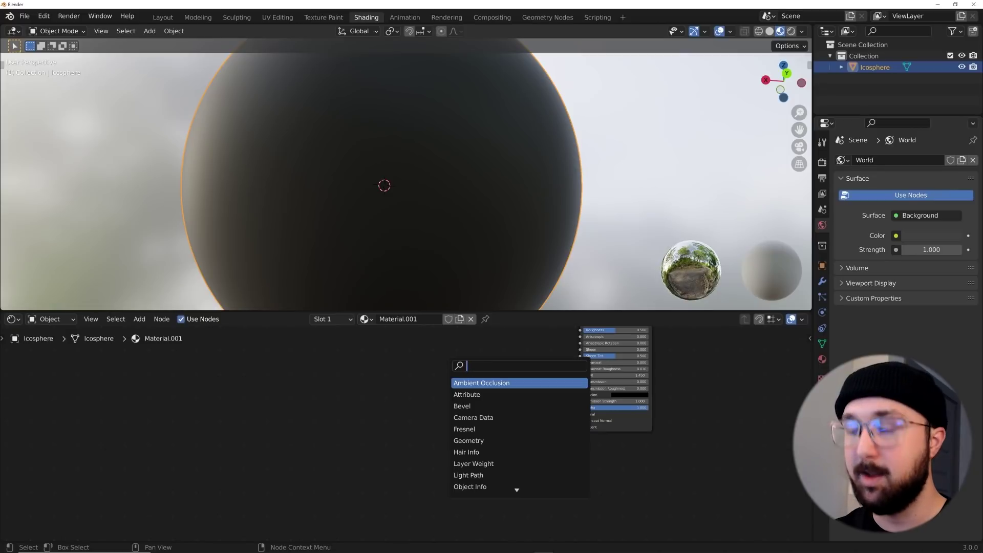
{"action": "type", "text": "co"}
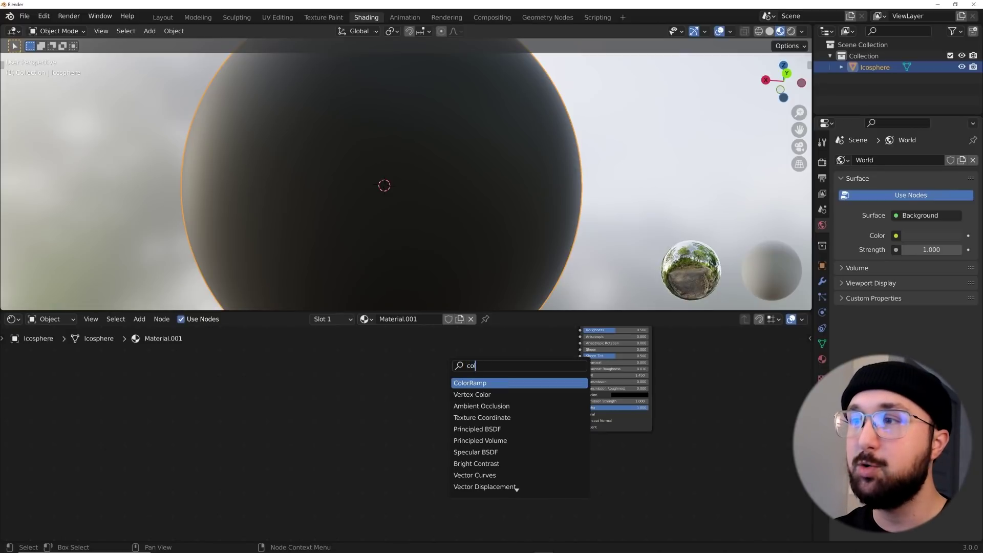
{"action": "type", "text": "l"}
{"action": "key", "text": "Return"}
{"action": "left_click", "coordinate": [413, 381]}
{"action": "key", "text": "shift+d"}
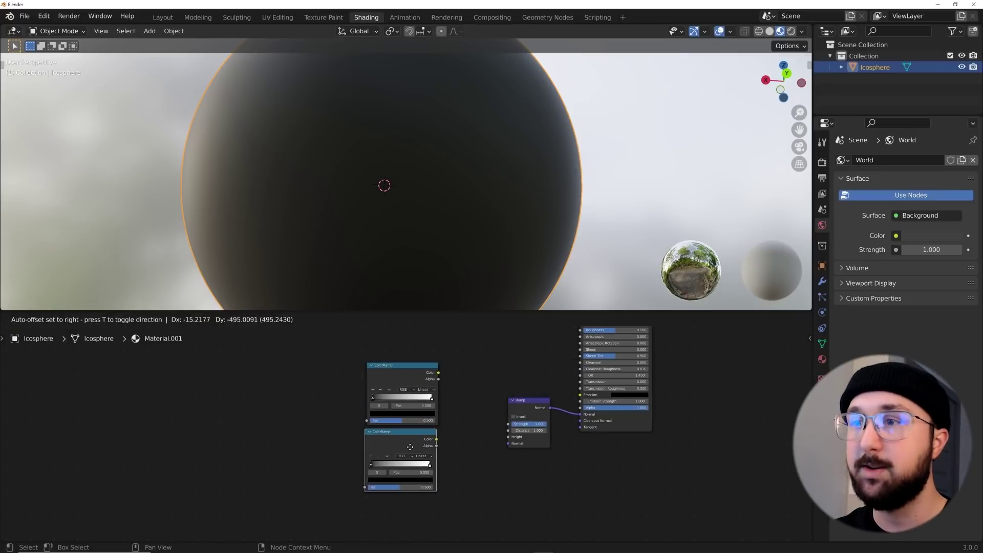
{"action": "left_click", "coordinate": [411, 447]}
Step: Add a Voronoi Texture and link its Distance through the upper ColorRamp to the Bump node's Height
{"action": "middle_click_drag", "start_coordinate": [410, 447], "coordinate": [505, 442]}
{"action": "key", "text": "shift+a"}
{"action": "left_click", "coordinate": [430, 367]}
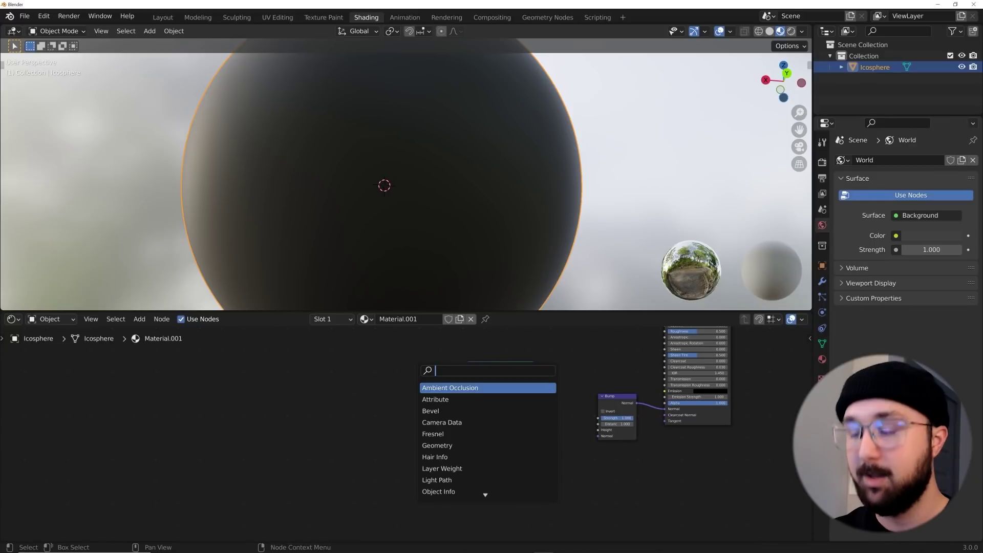
{"action": "type", "text": "vor"}
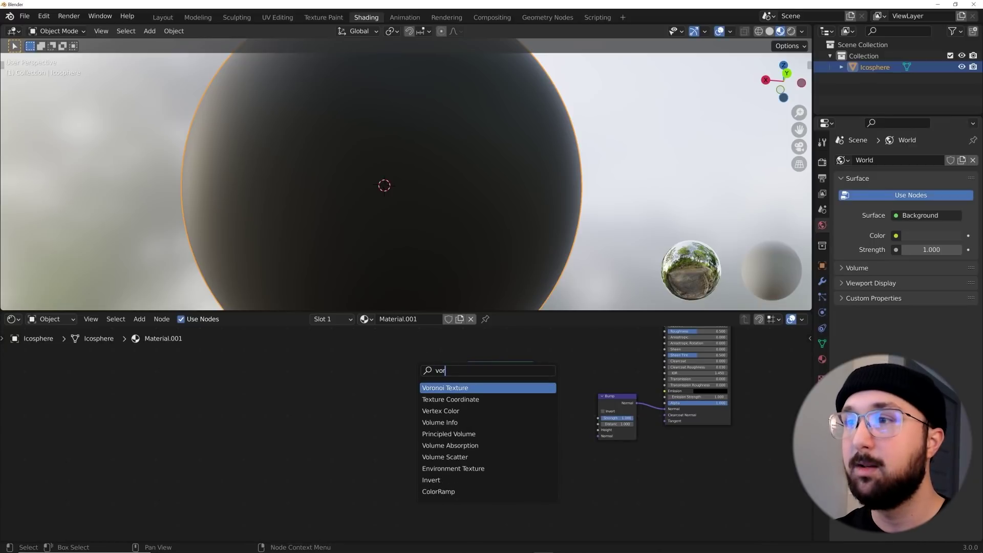
{"action": "key", "text": "Return"}
{"action": "left_click", "coordinate": [369, 384]}
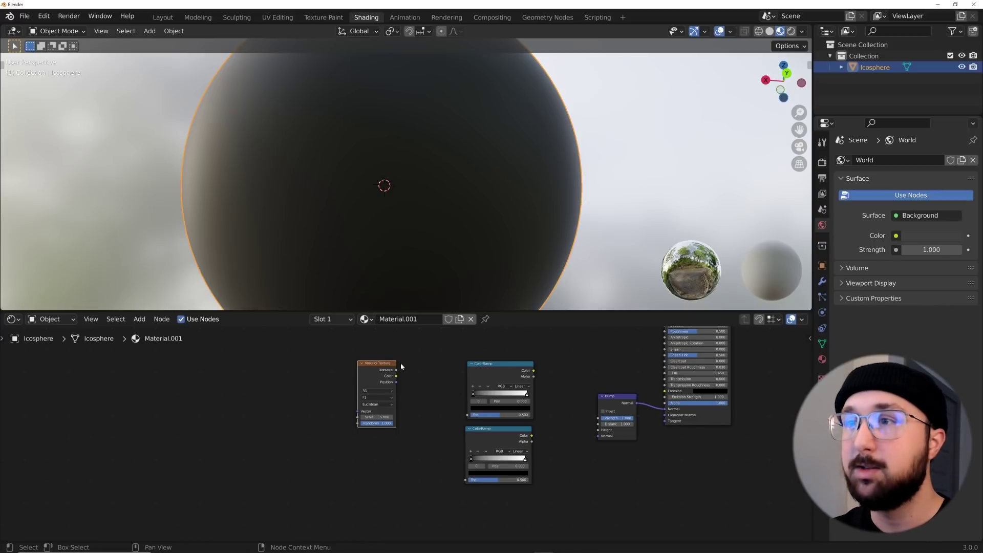
{"action": "left_click_drag", "start_coordinate": [396, 370], "coordinate": [467, 414]}
{"action": "left_click_drag", "start_coordinate": [533, 373], "coordinate": [598, 430]}
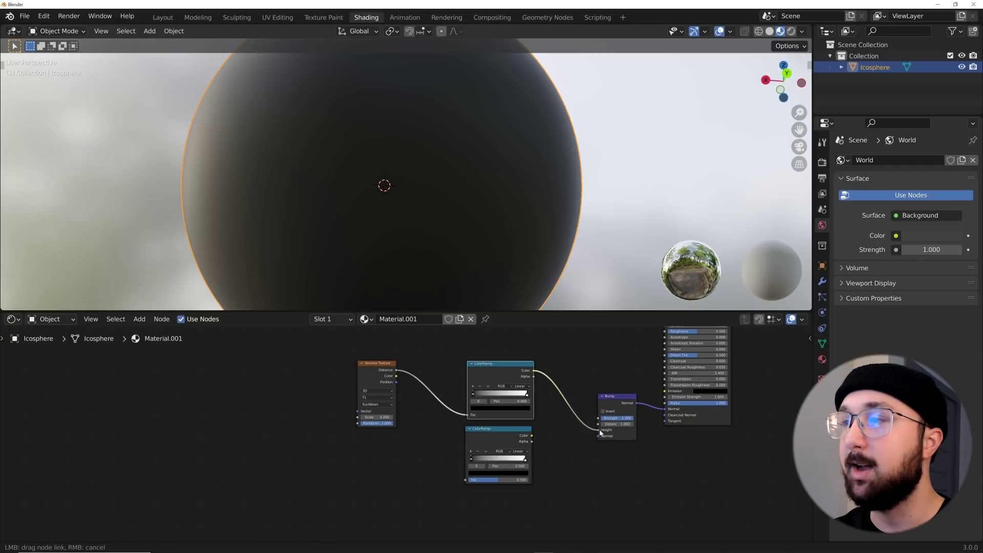
Step: Set the Voronoi Texture's feature output to Distance to Edge
{"action": "scroll", "coordinate": [427, 422], "scroll_direction": "up", "scroll_amount": 2}
{"action": "middle_click_drag", "start_coordinate": [427, 422], "coordinate": [550, 428]}
{"action": "scroll", "coordinate": [549, 428], "scroll_direction": "up", "scroll_amount": 1}
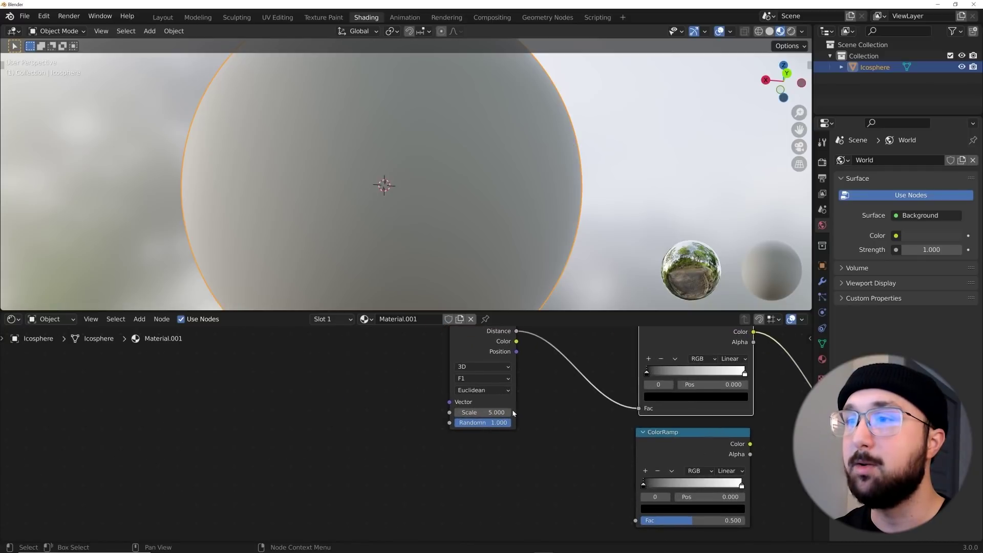
{"action": "left_click", "coordinate": [484, 380]}
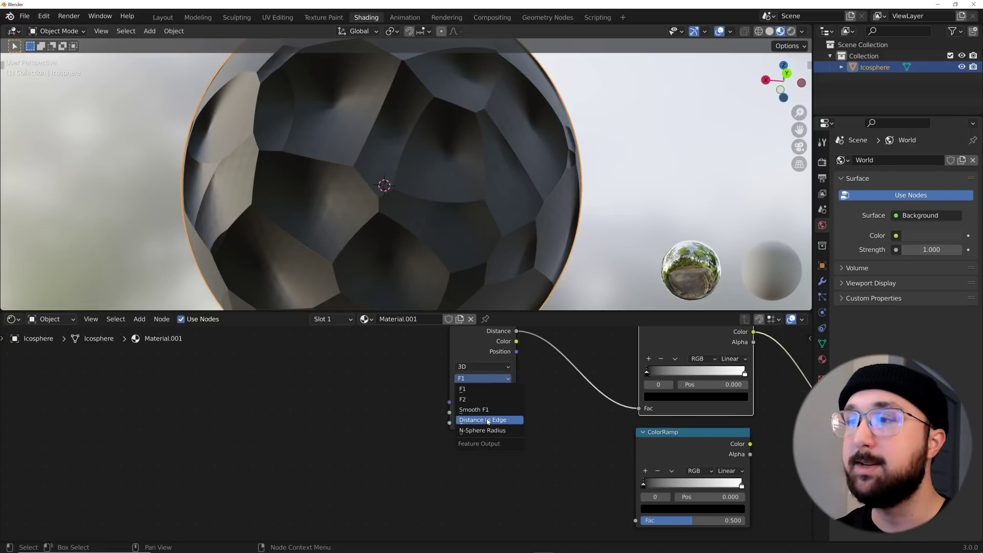
{"action": "left_click", "coordinate": [484, 420]}
Step: Set the white stop of the upper ColorRamp to position 0.005 and inspect the cracks on the sphere
{"action": "scroll", "coordinate": [493, 421], "scroll_direction": "down", "scroll_amount": 2}
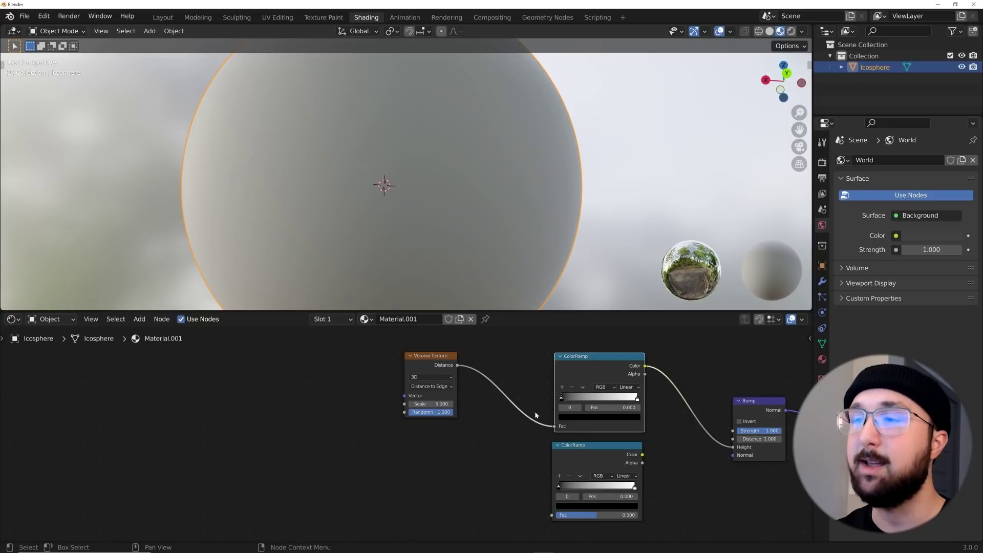
{"action": "left_click_drag", "start_coordinate": [637, 399], "coordinate": [562, 400]}
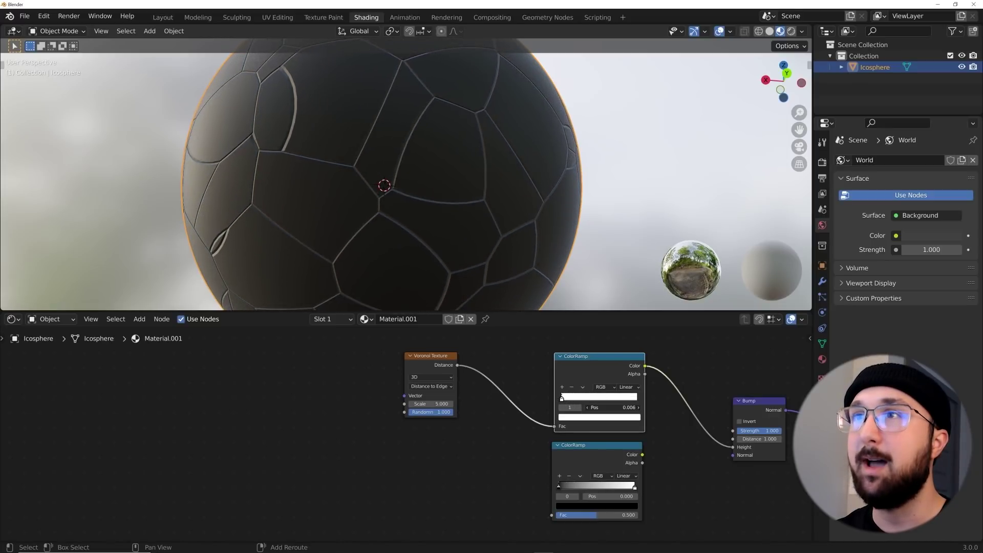
{"action": "scroll", "coordinate": [412, 170], "scroll_direction": "up", "scroll_amount": 5}
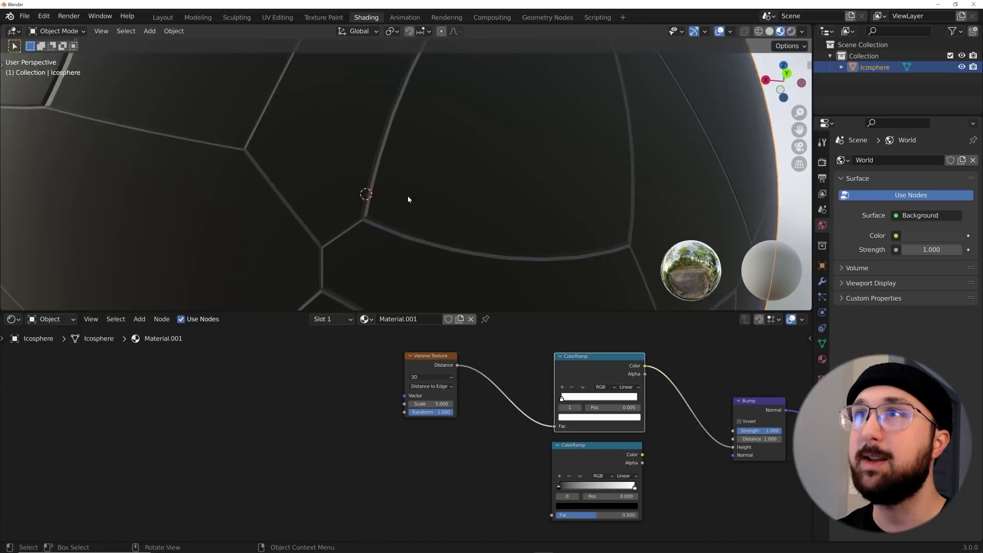
{"action": "scroll", "coordinate": [408, 200], "scroll_direction": "down", "scroll_amount": 5}
{"action": "middle_click_drag", "start_coordinate": [430, 205], "coordinate": [327, 214]}
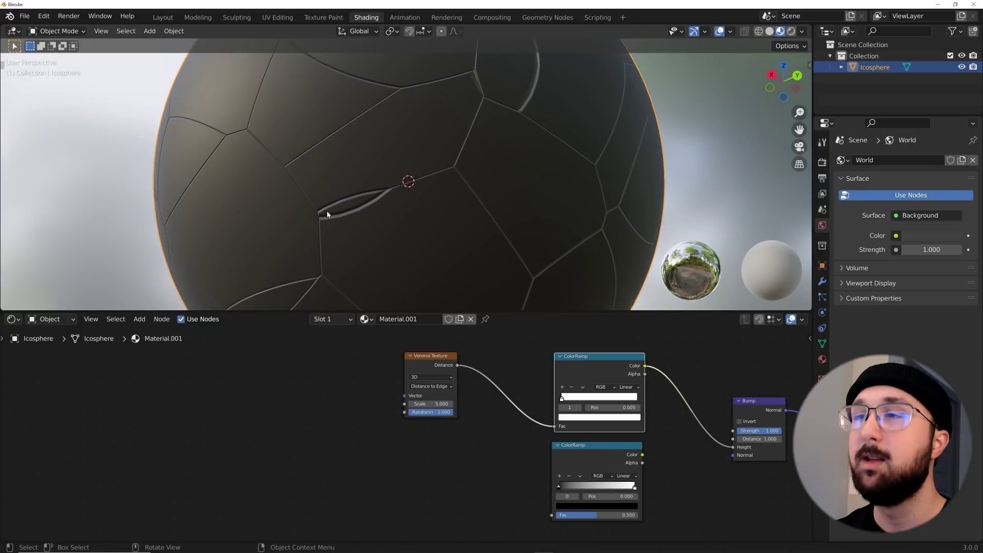
Step: Add a Noise Texture below the Voronoi Texture and link its Fac output to the lower ColorRamp's Fac
{"action": "scroll", "coordinate": [468, 408], "scroll_direction": "down", "scroll_amount": 1}
{"action": "key", "text": "shift+a"}
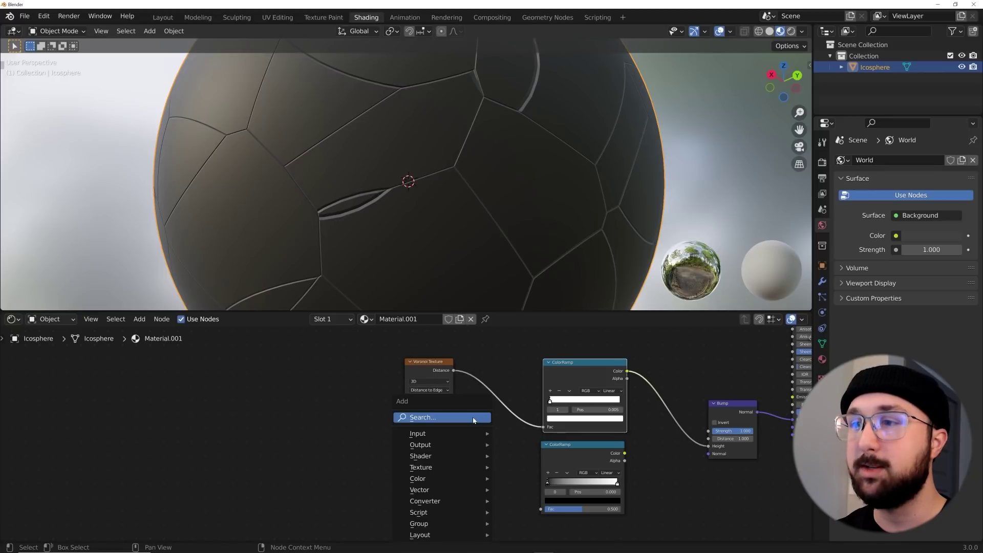
{"action": "left_click", "coordinate": [474, 418]}
{"action": "type", "text": "noi"}
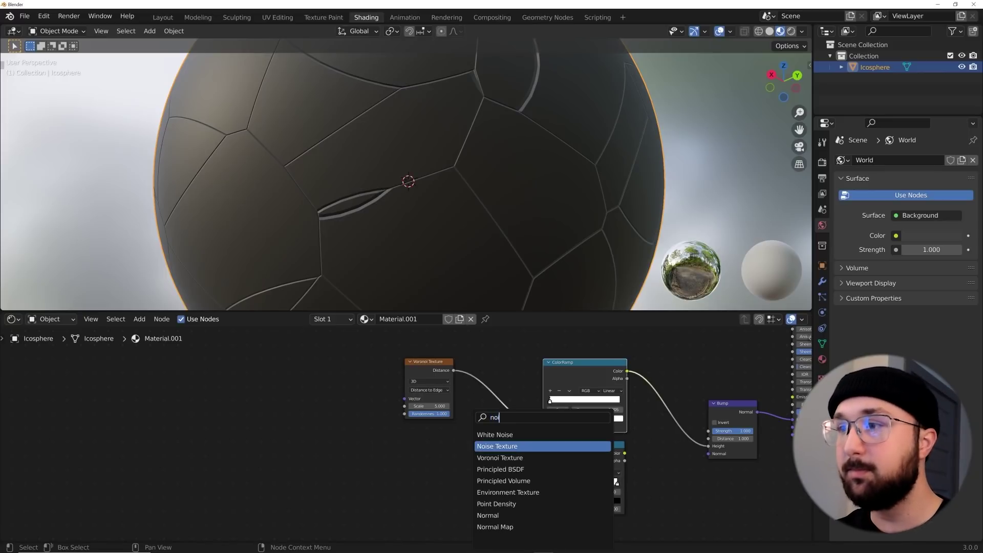
{"action": "left_click", "coordinate": [498, 446]}
{"action": "left_click", "coordinate": [430, 466]}
{"action": "middle_click_drag", "start_coordinate": [440, 461], "coordinate": [441, 441]}
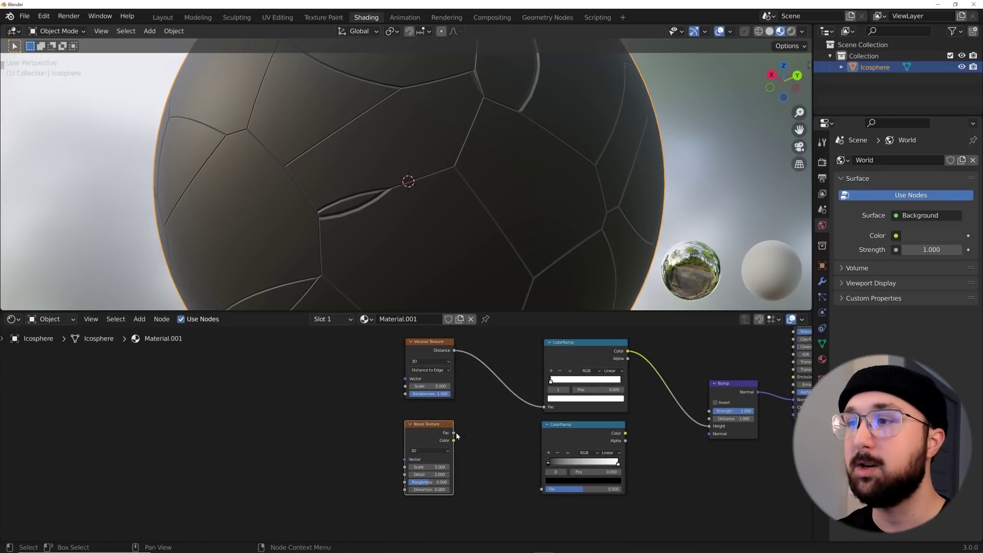
{"action": "left_click_drag", "start_coordinate": [453, 433], "coordinate": [542, 489]}
Step: Insert a MixRGB node between the upper ColorRamp and the Bump node, and link the lower ColorRamp's Color to Color2
{"action": "middle_click_drag", "start_coordinate": [625, 419], "coordinate": [514, 429]}
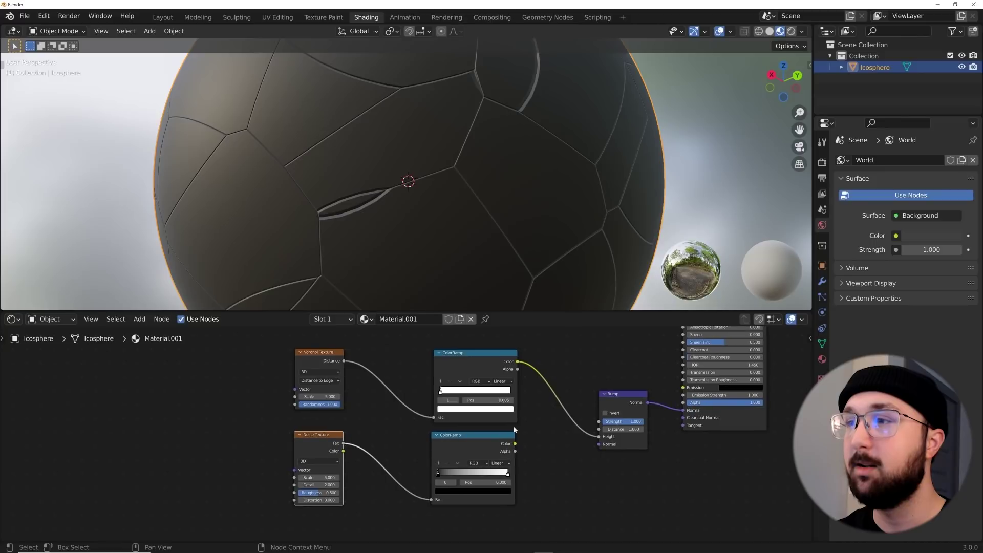
{"action": "key", "text": "shift+a"}
{"action": "left_click", "coordinate": [487, 364]}
{"action": "type", "text": "mix"}
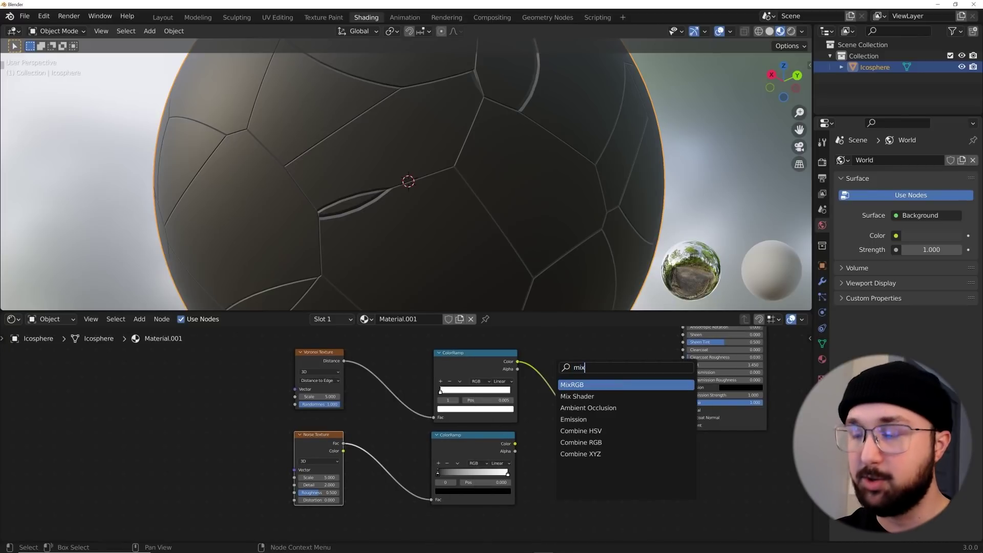
{"action": "key", "text": "Return"}
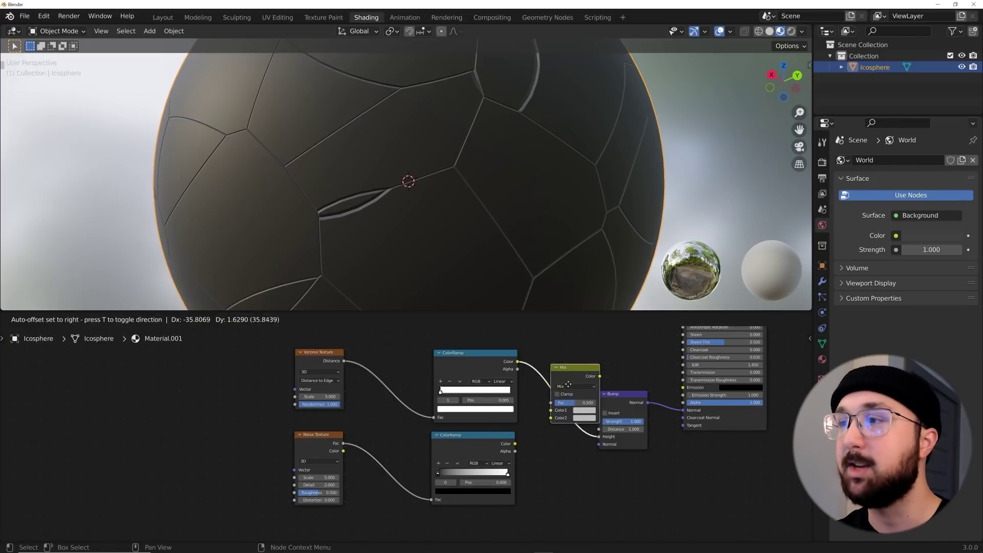
{"action": "left_click", "coordinate": [567, 401]}
{"action": "left_click_drag", "start_coordinate": [516, 444], "coordinate": [551, 418]}
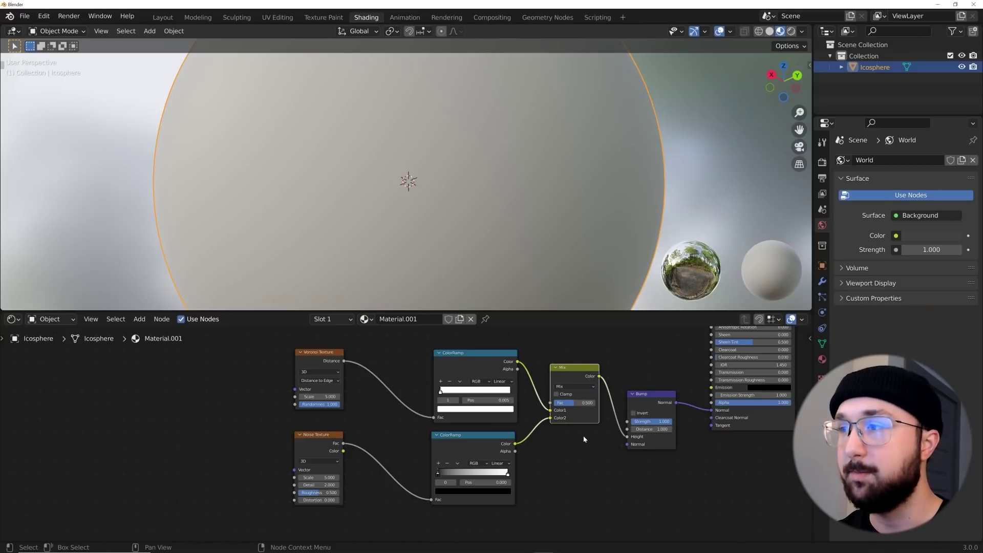
Step: Raise the Mix factor toward the noise branch, and set the Noise Texture's Detail to 12 and Roughness to 0.807
{"action": "left_click_drag", "start_coordinate": [574, 402], "coordinate": [596, 403]}
{"action": "scroll", "coordinate": [335, 464], "scroll_direction": "up", "scroll_amount": 4}
{"action": "middle_click_drag", "start_coordinate": [323, 469], "coordinate": [464, 402]}
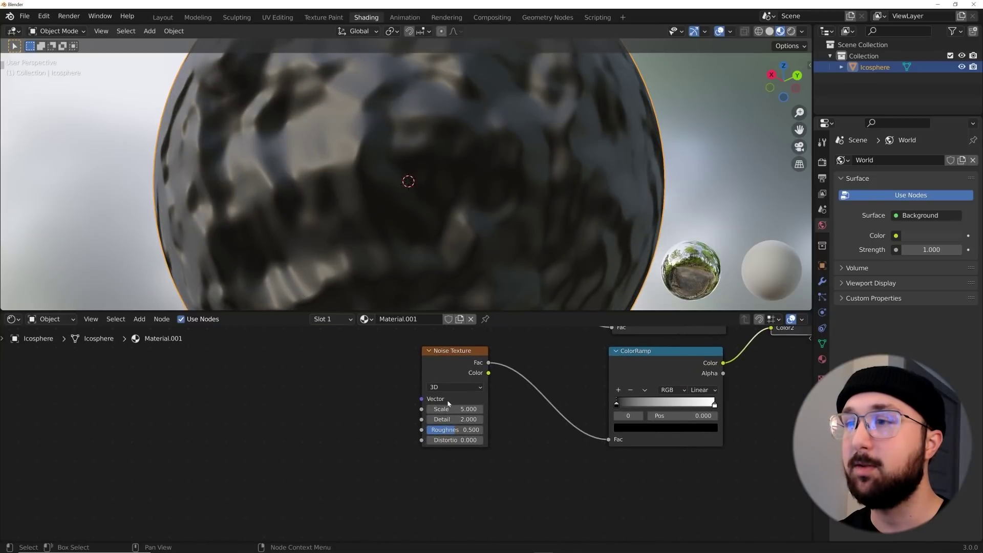
{"action": "double_click", "coordinate": [455, 419]}
{"action": "type", "text": "12"}
{"action": "key", "text": "Return"}
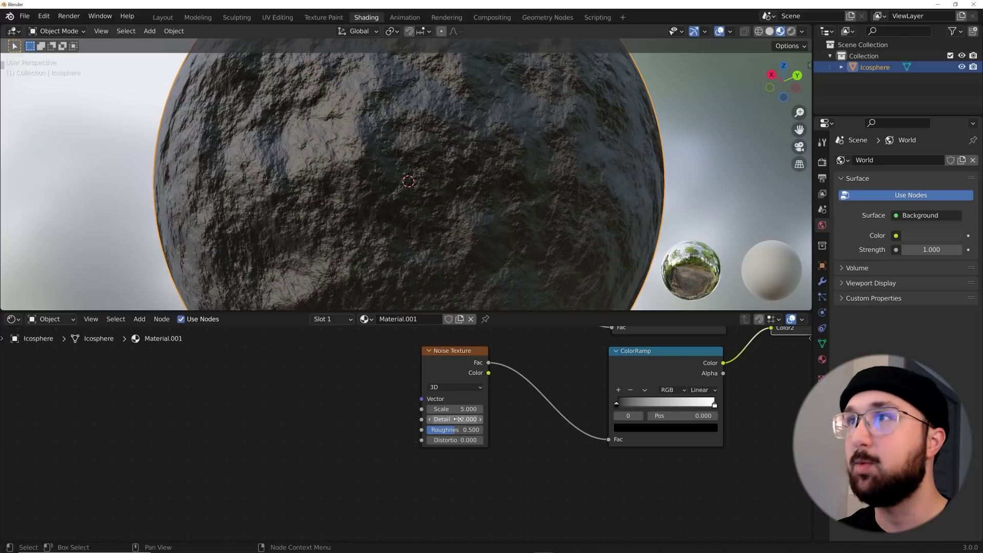
{"action": "left_click_drag", "start_coordinate": [456, 430], "coordinate": [473, 430]}
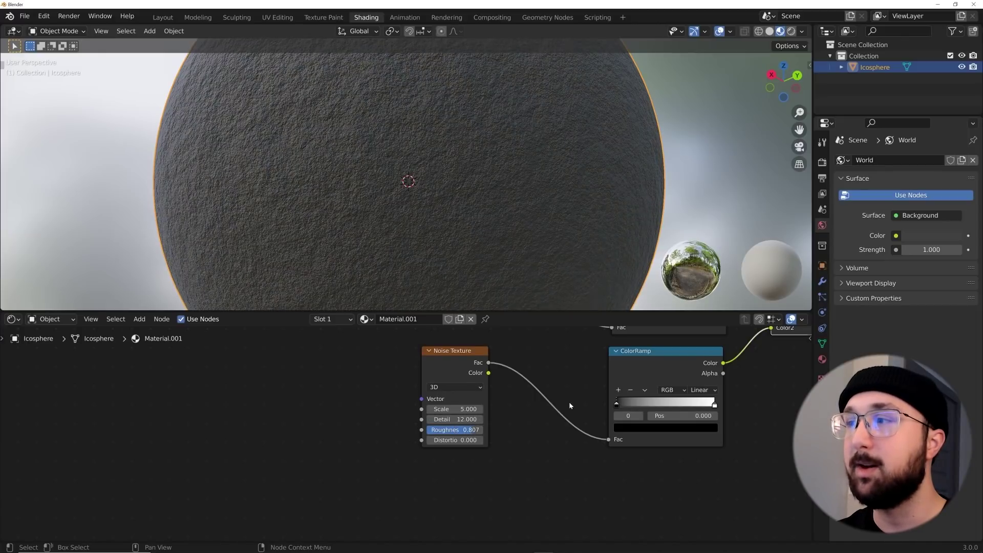
Step: Shift the white stop of the lower ColorRamp to position 0.497 and inspect the noise patches on the sphere
{"action": "middle_click_drag", "start_coordinate": [620, 413], "coordinate": [466, 418]}
{"action": "mouse_move", "coordinate": [463, 410]}
{"action": "left_mouse_down"}
{"action": "mouse_move", "coordinate": [517, 410]}
{"action": "mouse_move", "coordinate": [461, 410]}
{"action": "left_mouse_up"}
{"action": "left_click_drag", "start_coordinate": [560, 410], "coordinate": [509, 409]}
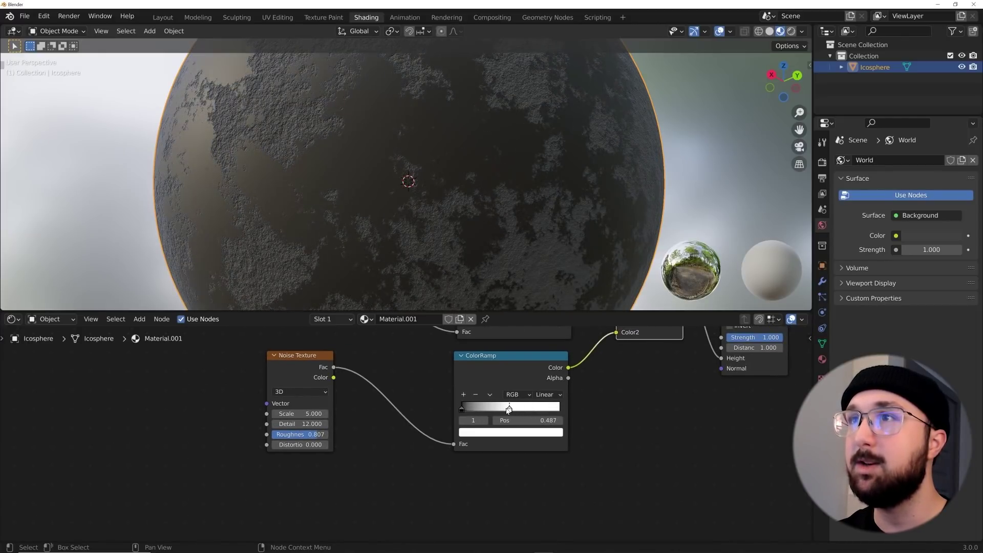
{"action": "scroll", "coordinate": [499, 184], "scroll_direction": "down", "scroll_amount": 1}
{"action": "middle_click_drag", "start_coordinate": [472, 178], "coordinate": [488, 192]}
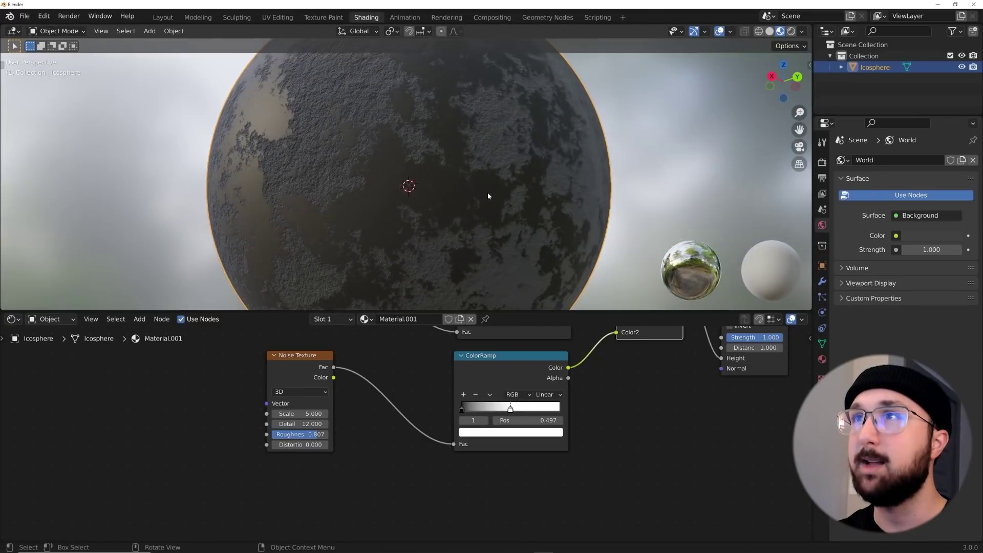
Step: Set the Mix node's factor to 0.517 and inspect the blended cracks and noise up close
{"action": "middle_click_drag", "start_coordinate": [586, 393], "coordinate": [529, 462]}
{"action": "left_click_drag", "start_coordinate": [613, 381], "coordinate": [588, 382]}
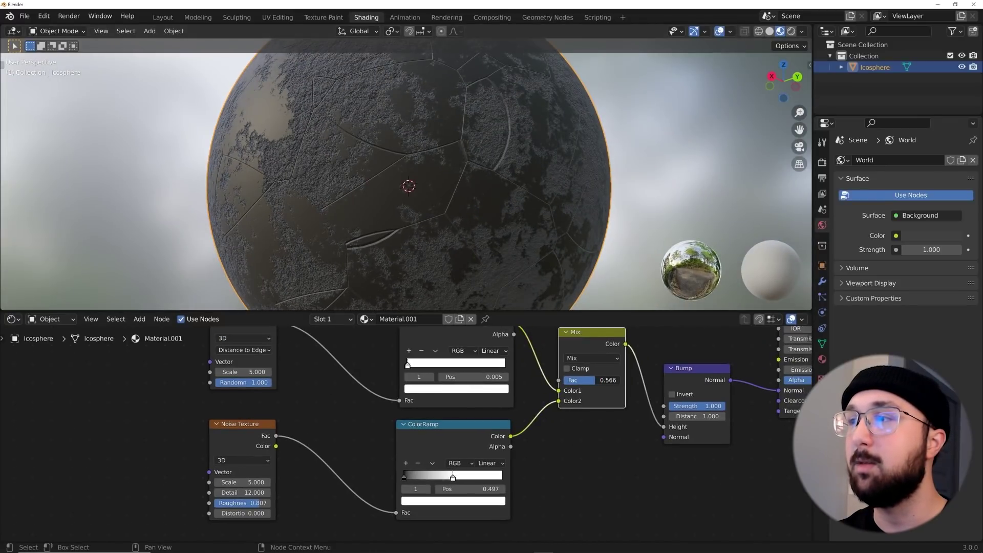
{"action": "scroll", "coordinate": [347, 210], "scroll_direction": "up", "scroll_amount": 1}
{"action": "middle_click_drag", "start_coordinate": [346, 211], "coordinate": [405, 237]}
{"action": "scroll", "coordinate": [410, 237], "scroll_direction": "up", "scroll_amount": 5}
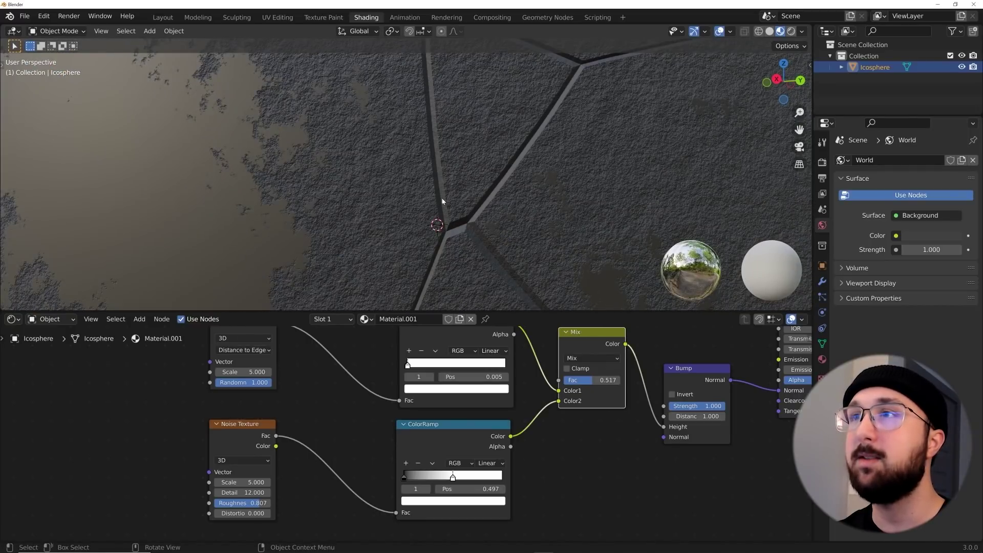
Step: Set the Voronoi Texture's Scale to 4.980 and inspect where the cracks cross rough and smooth areas of the sphere
{"action": "left_click_drag", "start_coordinate": [243, 372], "coordinate": [243, 372]}
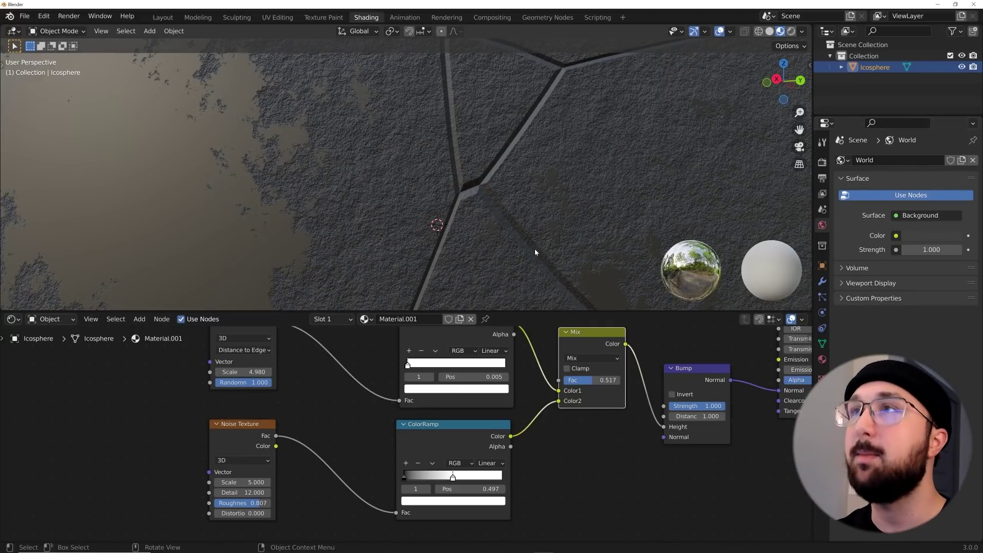
{"action": "middle_click_drag", "start_coordinate": [534, 247], "coordinate": [512, 222]}
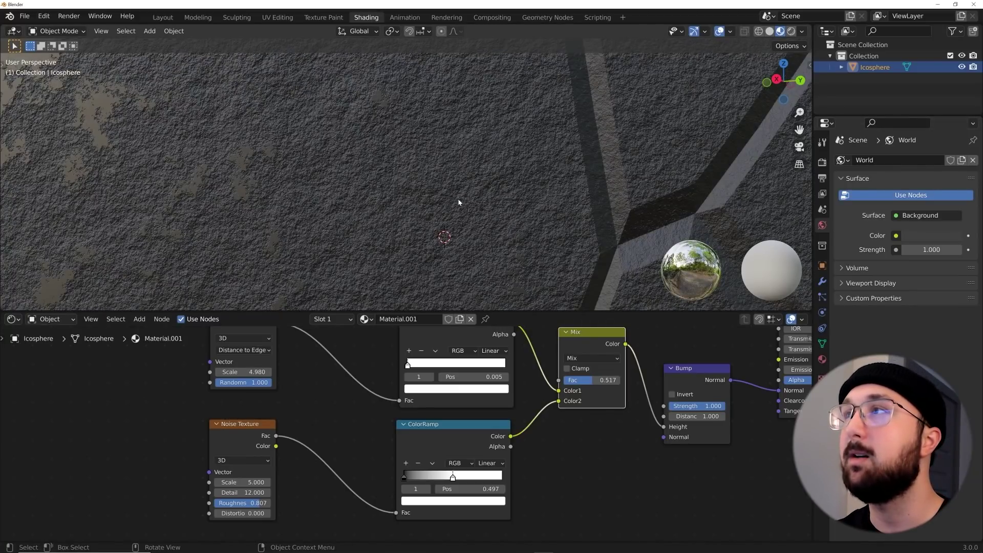
{"action": "middle_click_drag", "start_coordinate": [491, 202], "coordinate": [328, 229]}
{"action": "scroll", "coordinate": [338, 198], "scroll_direction": "down", "scroll_amount": 5}
{"action": "middle_click_drag", "start_coordinate": [345, 164], "coordinate": [388, 204]}
{"action": "scroll", "coordinate": [395, 247], "scroll_direction": "up", "scroll_amount": 3}
{"action": "scroll", "coordinate": [420, 247], "scroll_direction": "down", "scroll_amount": 5}
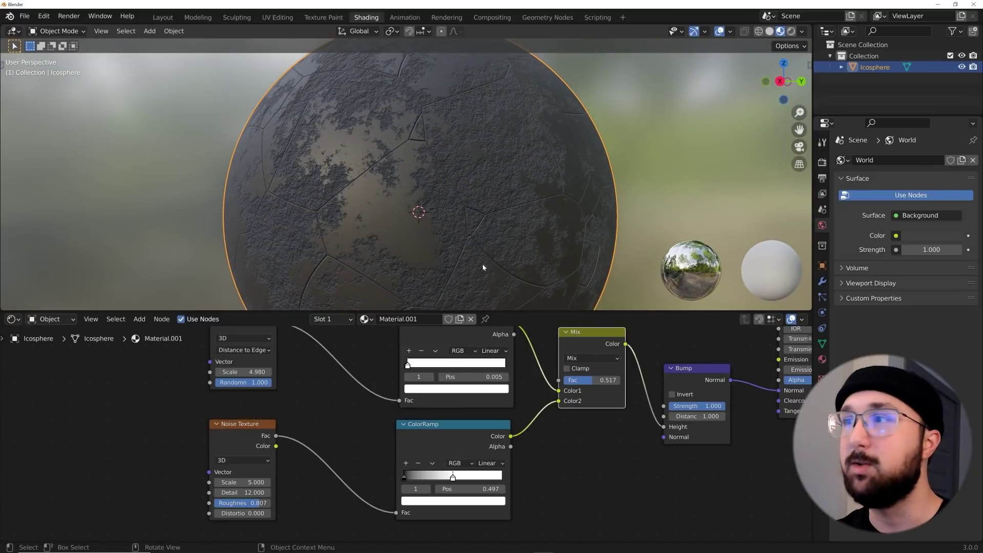
Step: Rearrange the node graph by nudging the Bump node and raising the Mix node above the two ColorRamps
{"action": "scroll", "coordinate": [558, 428], "scroll_direction": "down", "scroll_amount": 2}
{"action": "middle_click_drag", "start_coordinate": [558, 429], "coordinate": [511, 463]}
{"action": "middle_click_drag", "start_coordinate": [580, 445], "coordinate": [561, 395]}
{"action": "left_click_drag", "start_coordinate": [561, 395], "coordinate": [562, 387]}
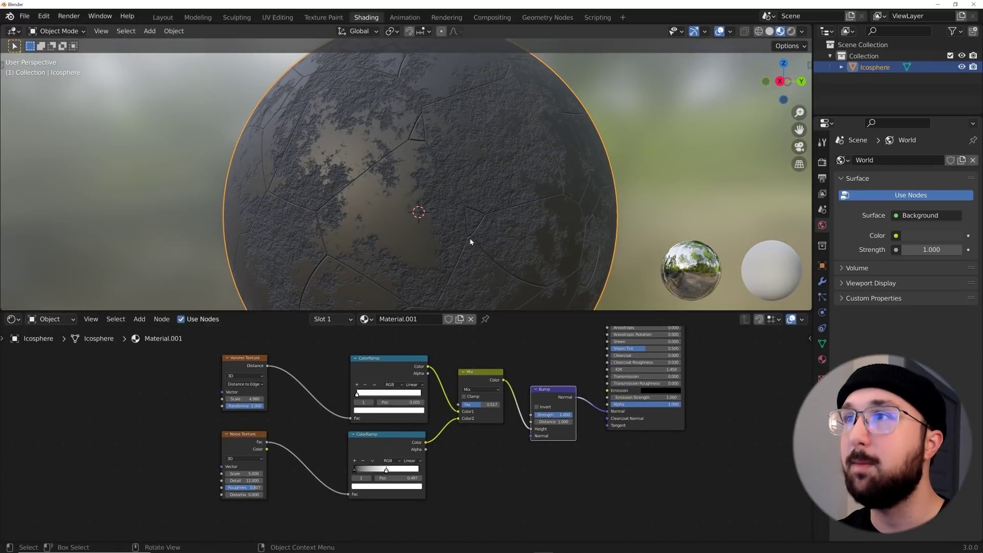
{"action": "scroll", "coordinate": [471, 241], "scroll_direction": "up", "scroll_amount": 3}
{"action": "scroll", "coordinate": [471, 242], "scroll_direction": "down", "scroll_amount": 4}
{"action": "scroll", "coordinate": [400, 159], "scroll_direction": "up", "scroll_amount": 3}
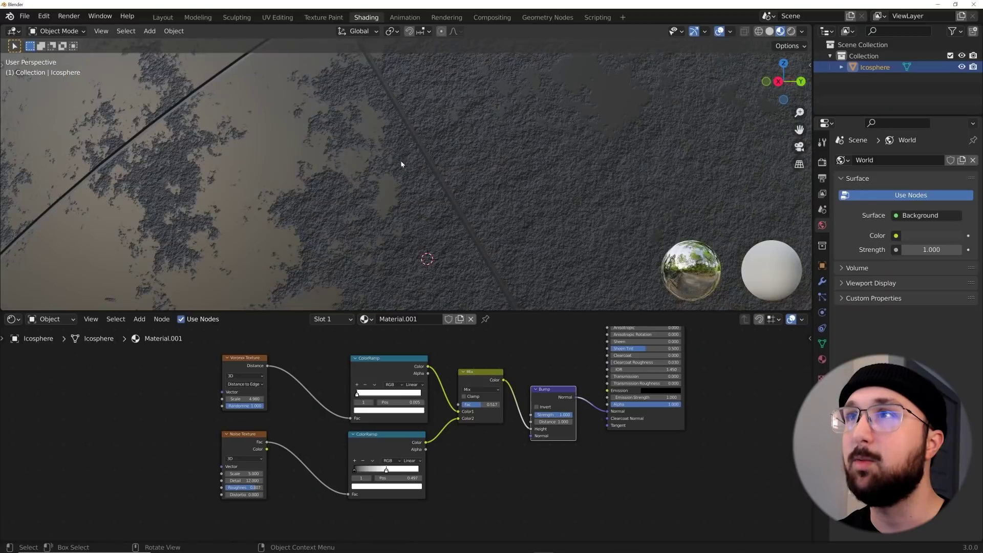
{"action": "scroll", "coordinate": [407, 159], "scroll_direction": "down", "scroll_amount": 3}
{"action": "left_click_drag", "start_coordinate": [474, 372], "coordinate": [474, 352]}
{"action": "scroll", "coordinate": [542, 386], "scroll_direction": "up", "scroll_amount": 2}
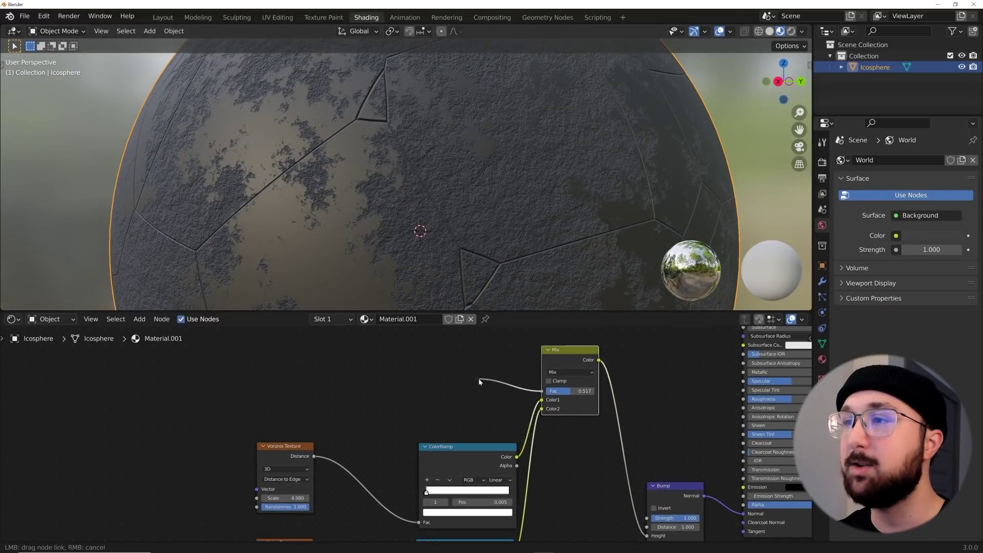
Step: Duplicate the lower ColorRamp, place the copy above the other two, and link the Noise Texture's Fac to it
{"action": "scroll", "coordinate": [484, 398], "scroll_direction": "down", "scroll_amount": 2}
{"action": "middle_click_drag", "start_coordinate": [484, 398], "coordinate": [457, 350]}
{"action": "scroll", "coordinate": [324, 450], "scroll_direction": "up", "scroll_amount": 2}
{"action": "left_click_drag", "start_coordinate": [299, 463], "coordinate": [293, 464]}
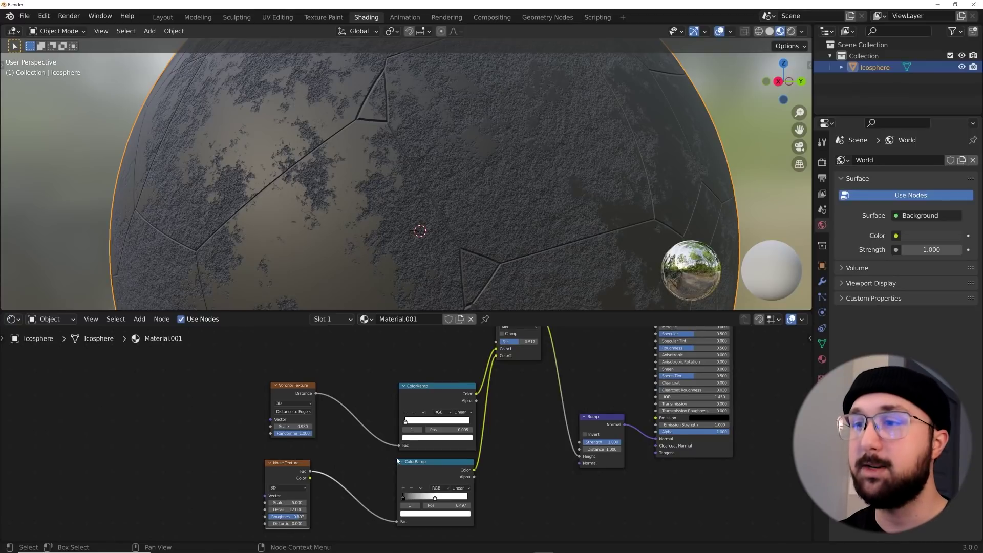
{"action": "middle_click_drag", "start_coordinate": [397, 461], "coordinate": [396, 473]}
{"action": "key", "text": "shift+d"}
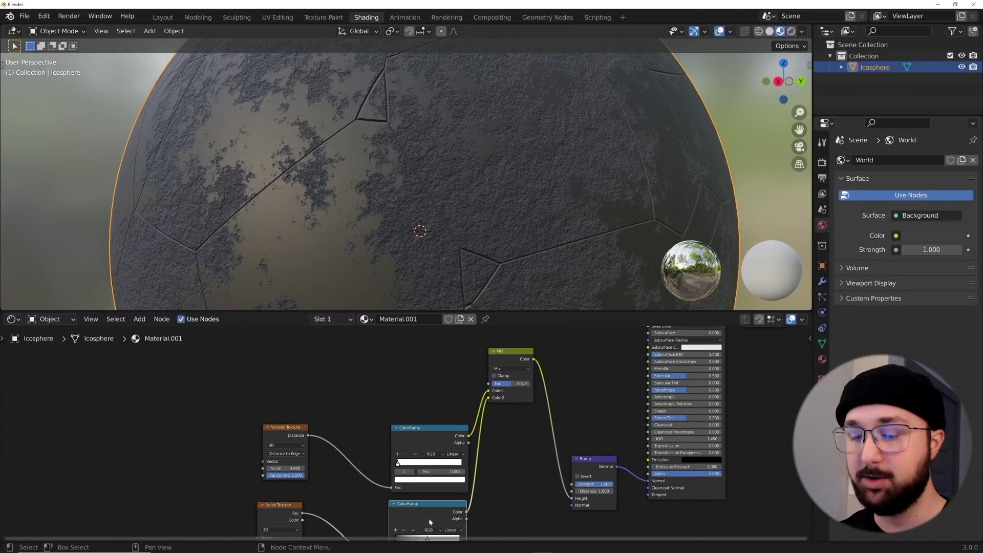
{"action": "left_click", "coordinate": [435, 366]}
{"action": "middle_click_drag", "start_coordinate": [359, 472], "coordinate": [371, 447]}
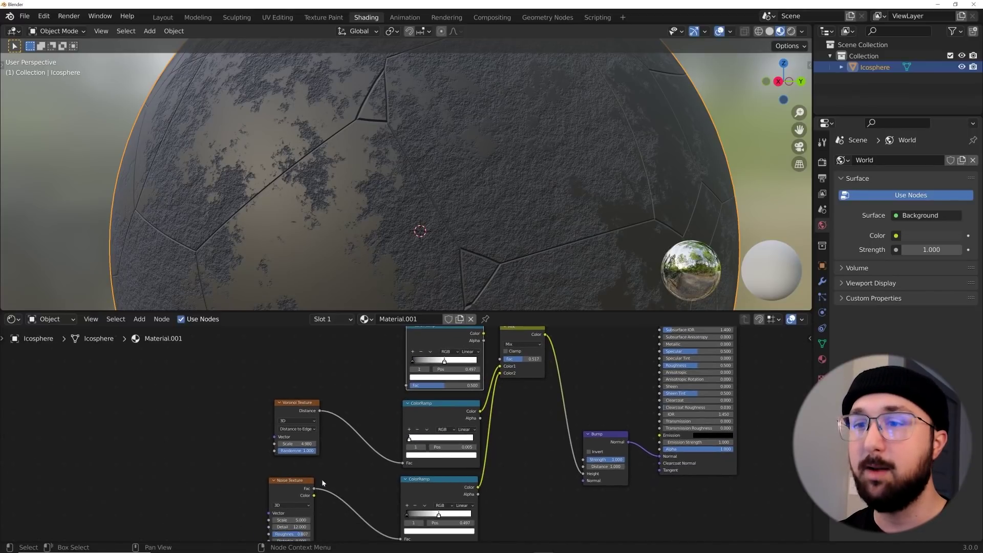
{"action": "left_click_drag", "start_coordinate": [314, 489], "coordinate": [407, 385]}
{"action": "scroll", "coordinate": [433, 389], "scroll_direction": "up", "scroll_amount": 3}
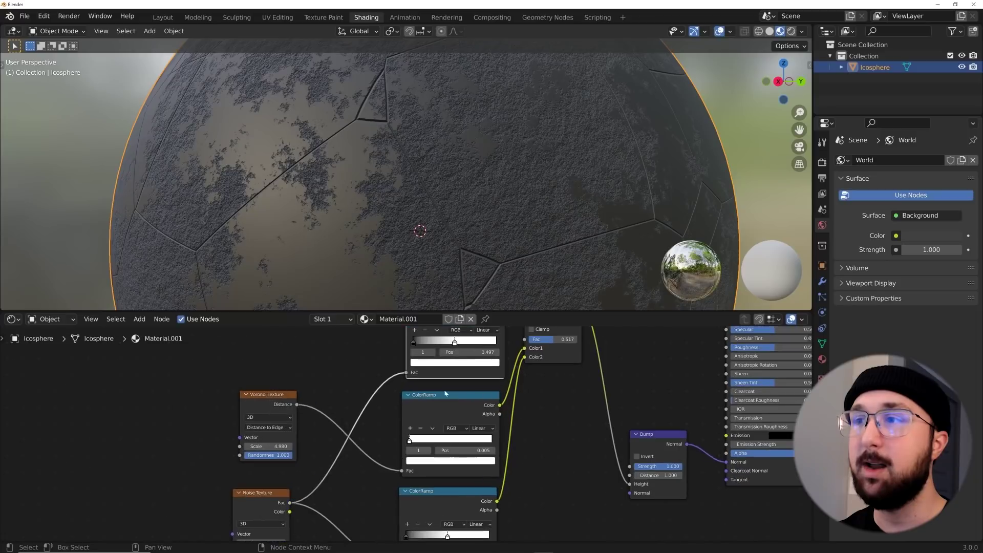
Step: Set the top ColorRamp's interpolation to Constant and link its Color output to the Mix node's Fac
{"action": "middle_click_drag", "start_coordinate": [445, 389], "coordinate": [416, 451]}
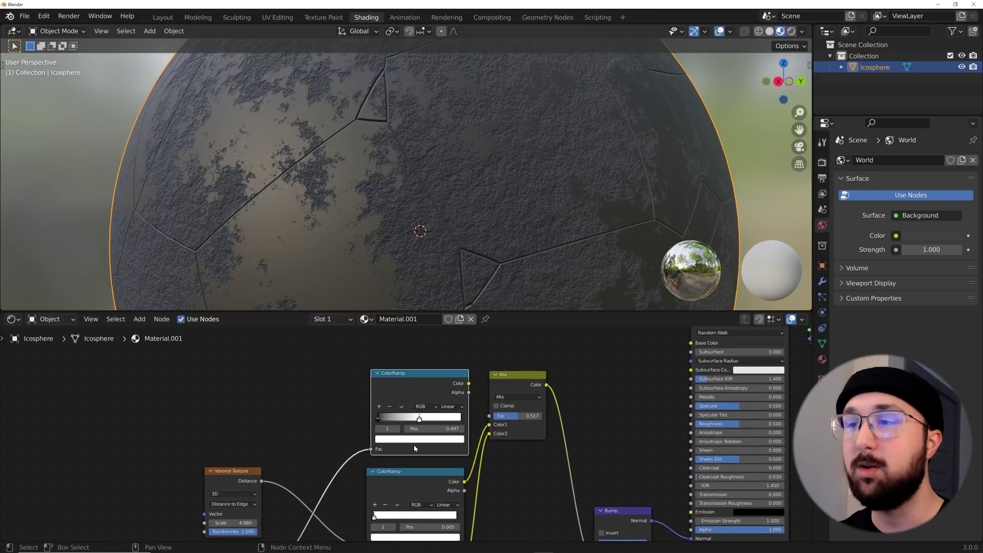
{"action": "left_click", "coordinate": [448, 408]}
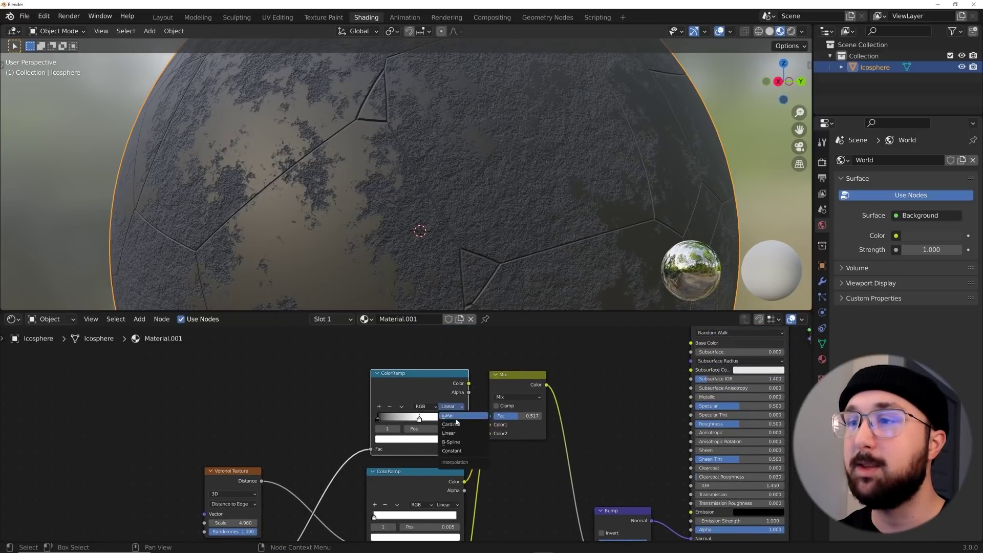
{"action": "left_click", "coordinate": [452, 450]}
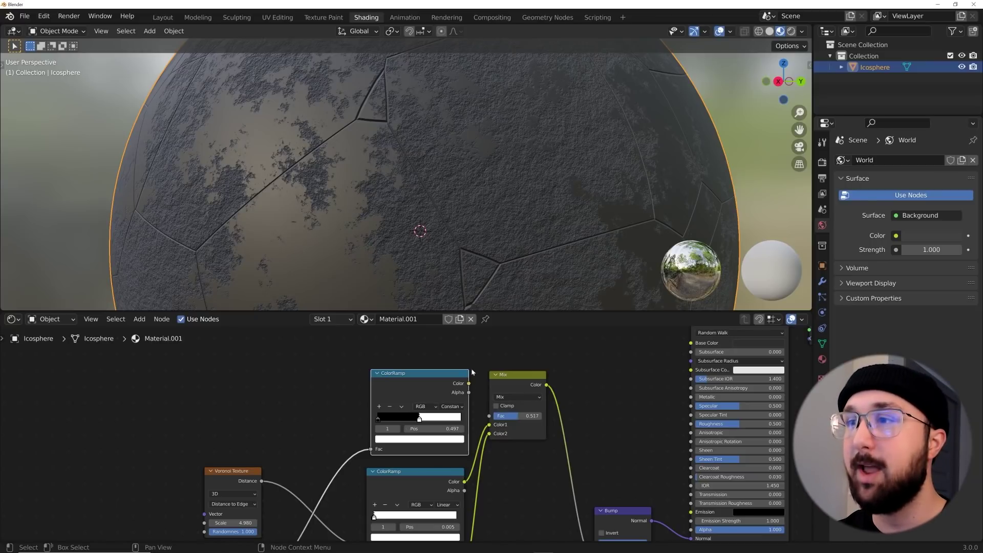
{"action": "left_click_drag", "start_coordinate": [468, 384], "coordinate": [489, 415]}
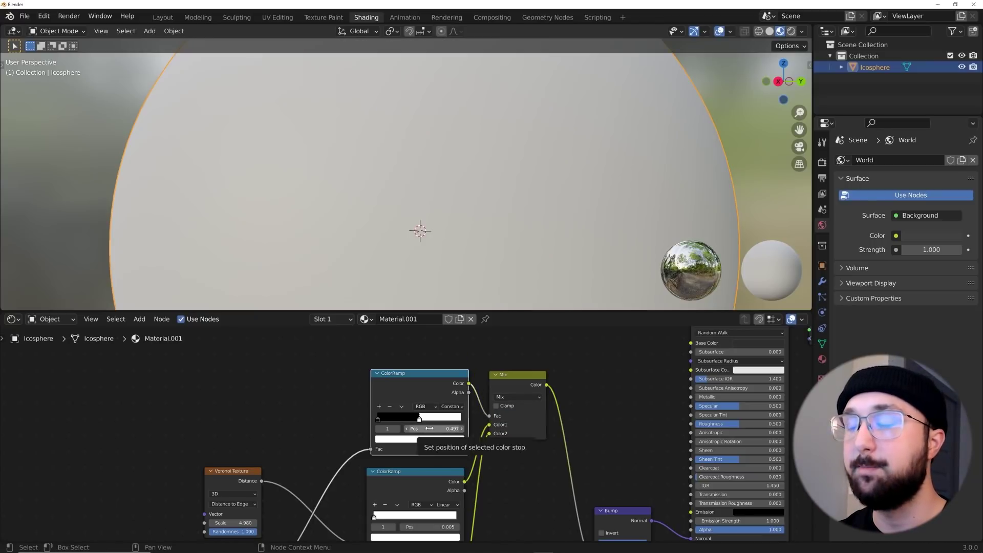
{"action": "scroll", "coordinate": [398, 215], "scroll_direction": "up", "scroll_amount": 5}
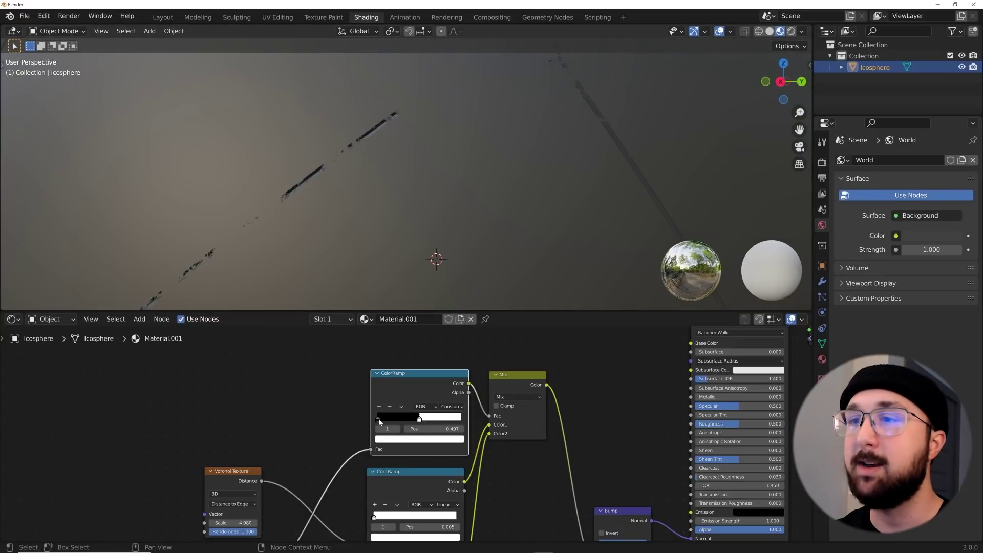
Step: Swap the top ColorRamp's stops, with white at position 0 and black at 0.509, and inspect the masked cracks
{"action": "left_click_drag", "start_coordinate": [378, 419], "coordinate": [490, 419]}
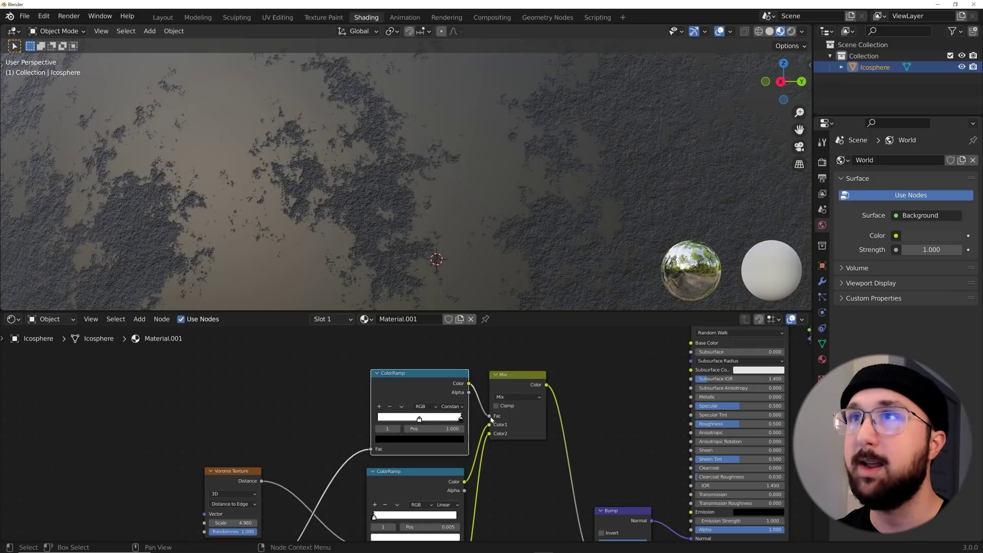
{"action": "scroll", "coordinate": [466, 279], "scroll_direction": "down", "scroll_amount": 1}
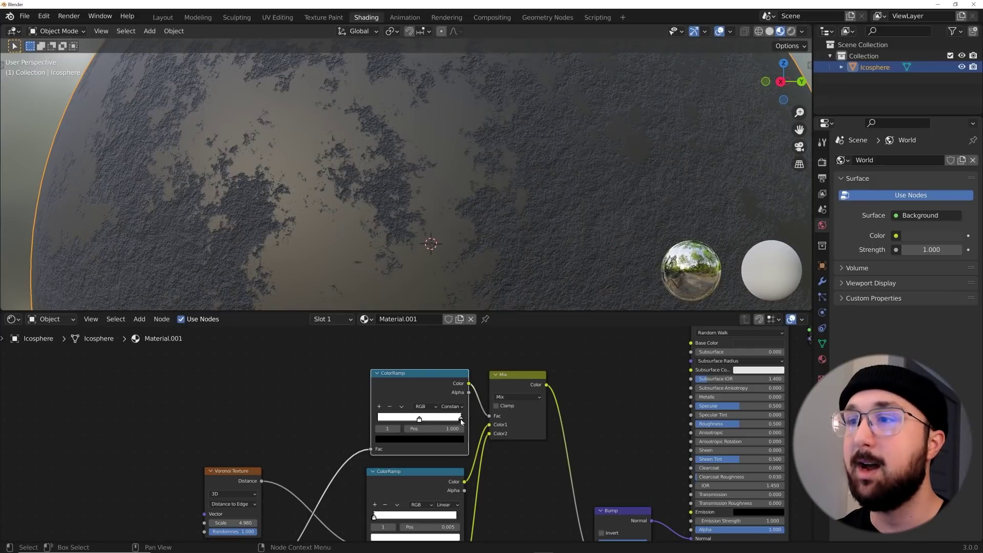
{"action": "left_click_drag", "start_coordinate": [462, 419], "coordinate": [375, 420]}
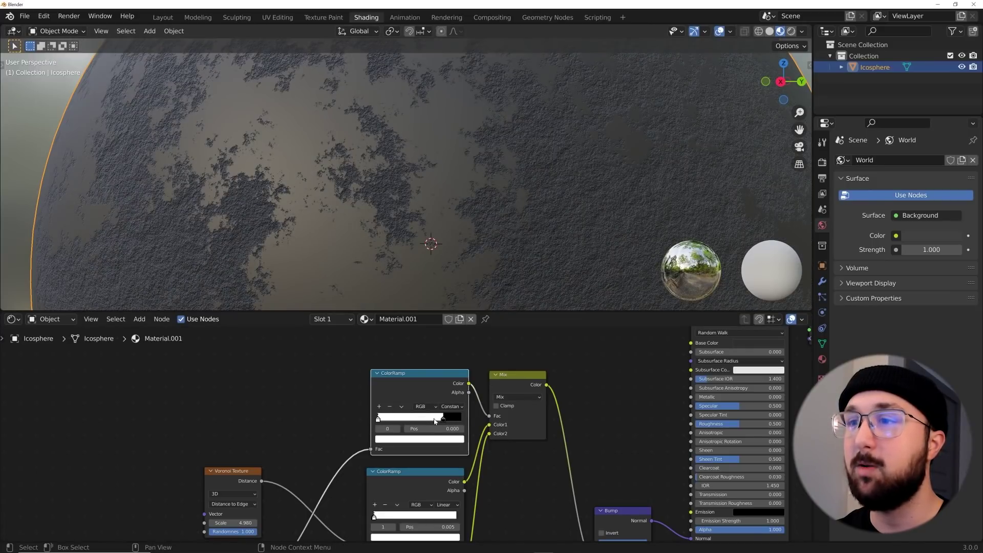
{"action": "left_click_drag", "start_coordinate": [442, 420], "coordinate": [417, 423]}
{"action": "mouse_move", "coordinate": [394, 219]}
{"action": "middle_mouse_down"}
{"action": "mouse_move", "coordinate": [448, 219]}
{"action": "mouse_move", "coordinate": [399, 217]}
{"action": "mouse_move", "coordinate": [391, 235]}
{"action": "middle_mouse_up"}
{"action": "scroll", "coordinate": [444, 216], "scroll_direction": "down", "scroll_amount": 3}
{"action": "scroll", "coordinate": [399, 221], "scroll_direction": "up", "scroll_amount": 6}
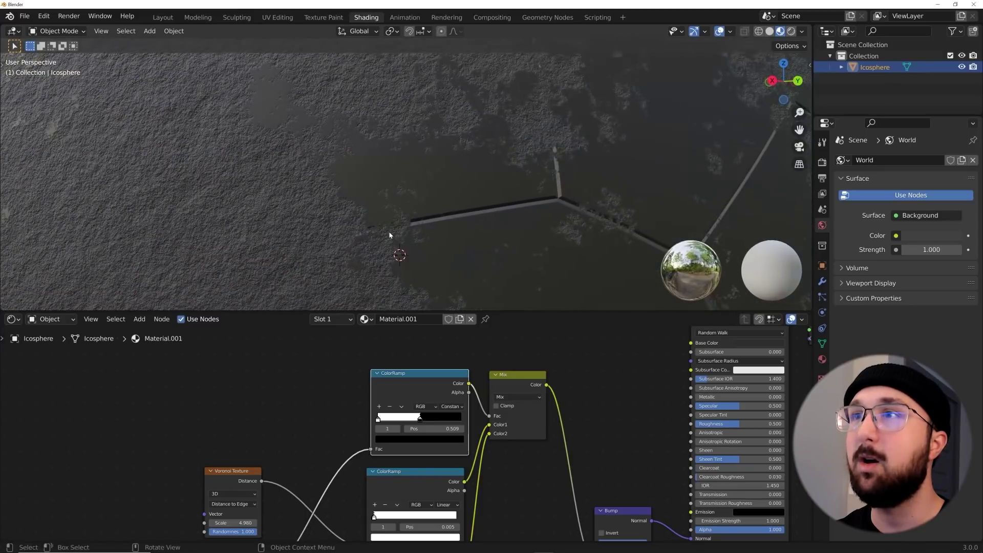
Step: Fine-tune the top ColorRamp's black stop to position 0.498 while checking where the cracks meet the noise patches
{"action": "left_click_drag", "start_coordinate": [419, 418], "coordinate": [423, 420]}
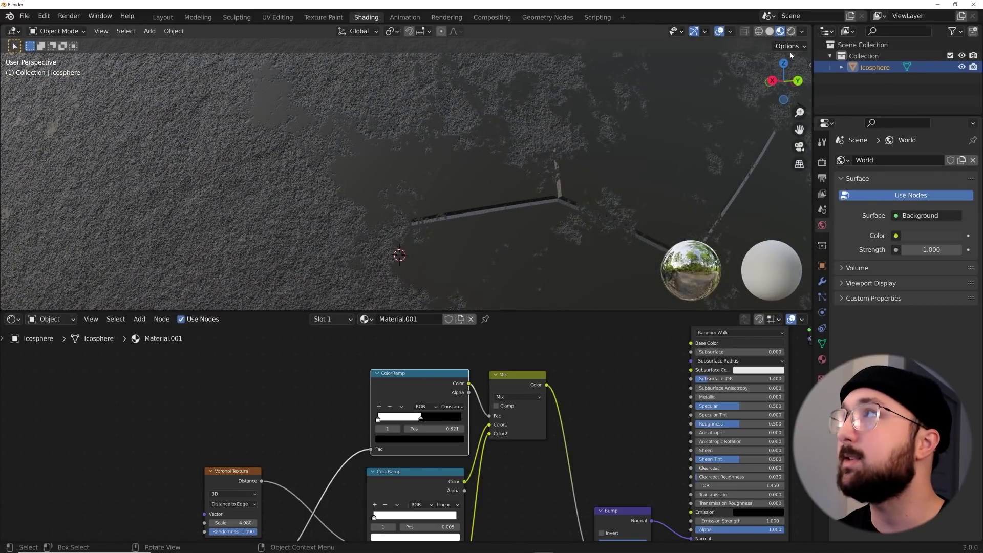
{"action": "left_click_drag", "start_coordinate": [800, 112], "coordinate": [800, 89]}
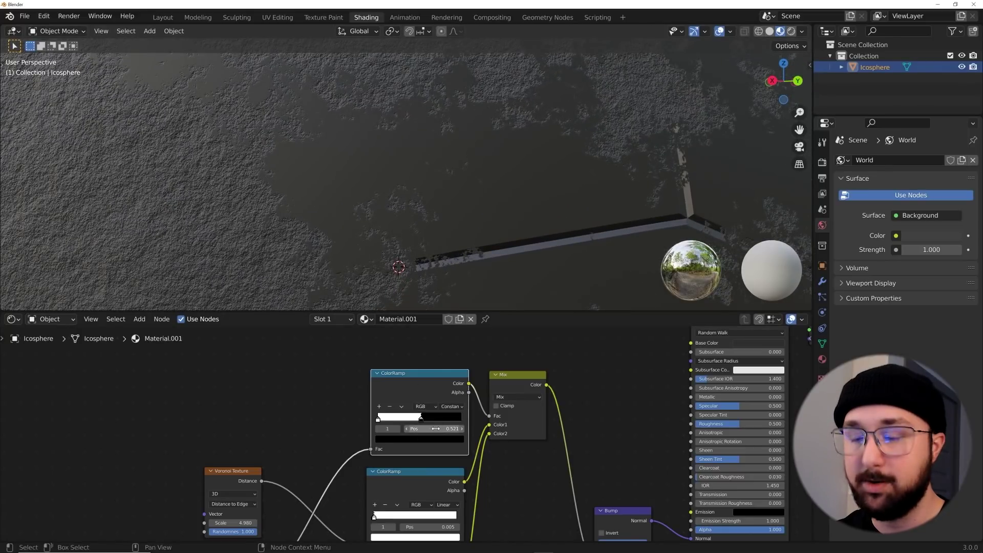
{"action": "left_click_drag", "start_coordinate": [440, 429], "coordinate": [435, 429], "text": "shift"}
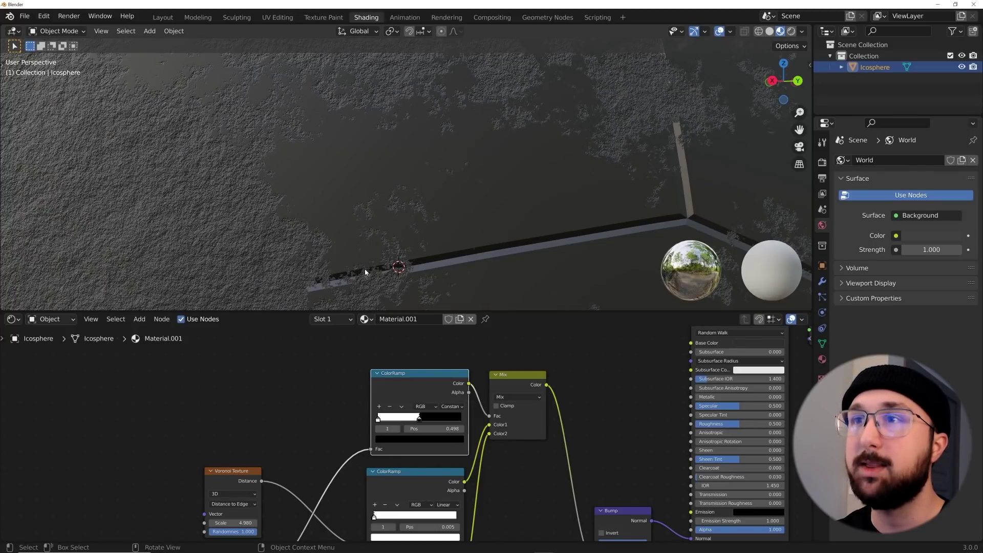
{"action": "scroll", "coordinate": [335, 280], "scroll_direction": "down", "scroll_amount": 6}
{"action": "middle_click_drag", "start_coordinate": [382, 241], "coordinate": [431, 245]}
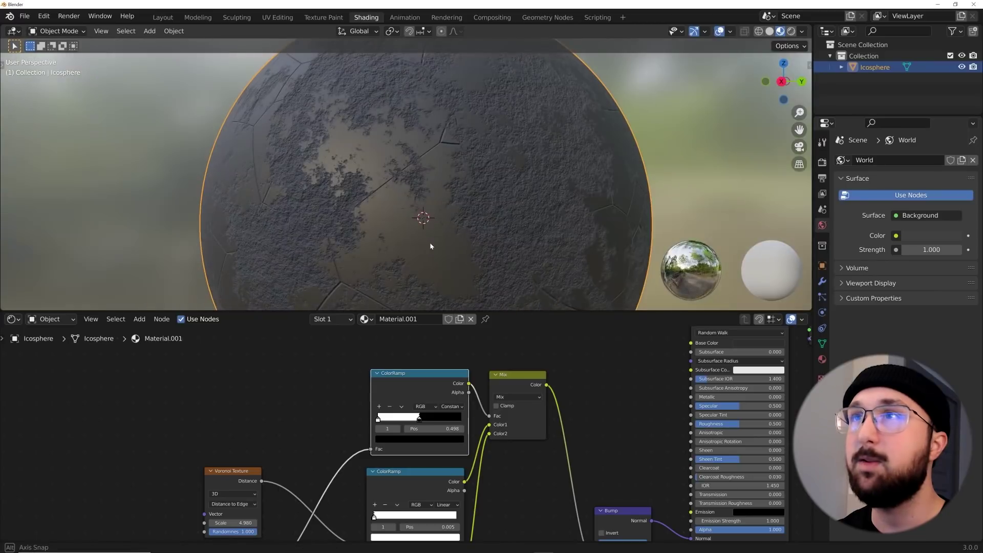
{"action": "middle_click_drag", "start_coordinate": [389, 461], "coordinate": [474, 383]}
{"action": "middle_click_drag", "start_coordinate": [427, 475], "coordinate": [427, 425]}
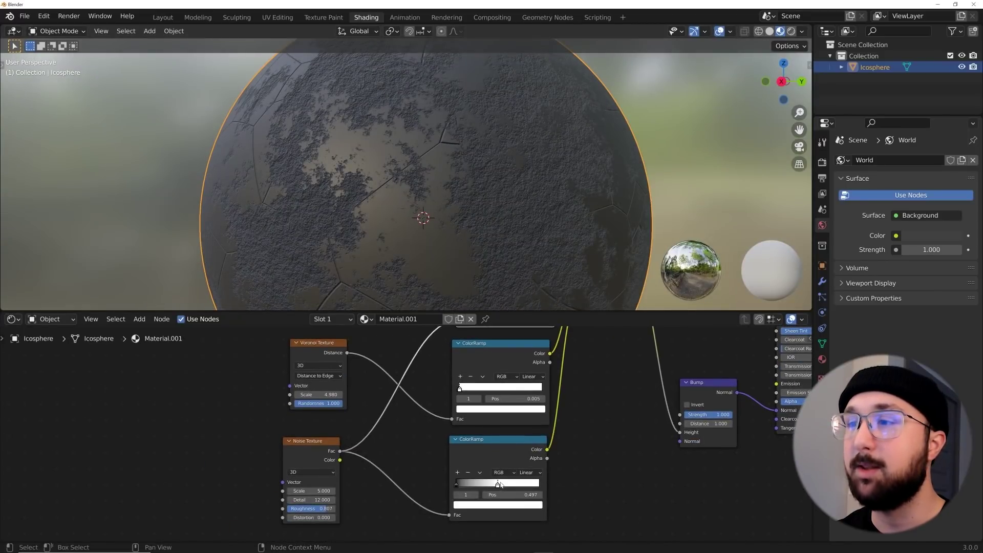
Step: Set the Noise Texture's Scale to 5.350 and check the crack edges on the sphere up close
{"action": "mouse_move", "coordinate": [311, 491]}
{"action": "left_mouse_down"}
{"action": "mouse_move", "coordinate": [343, 490]}
{"action": "mouse_move", "coordinate": [308, 491]}
{"action": "mouse_move", "coordinate": [320, 490]}
{"action": "left_mouse_up"}
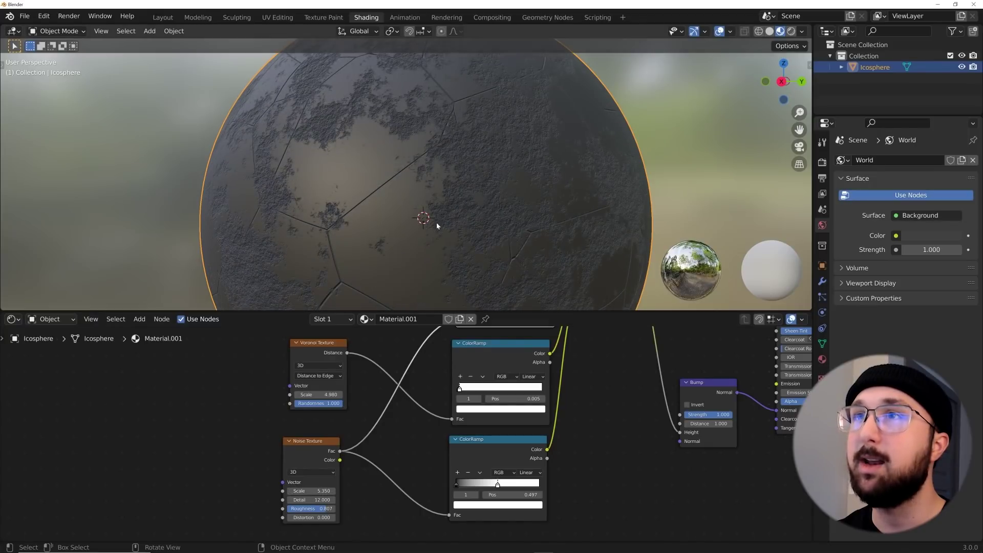
{"action": "scroll", "coordinate": [433, 222], "scroll_direction": "up", "scroll_amount": 3}
{"action": "scroll", "coordinate": [433, 224], "scroll_direction": "up", "scroll_amount": 5}
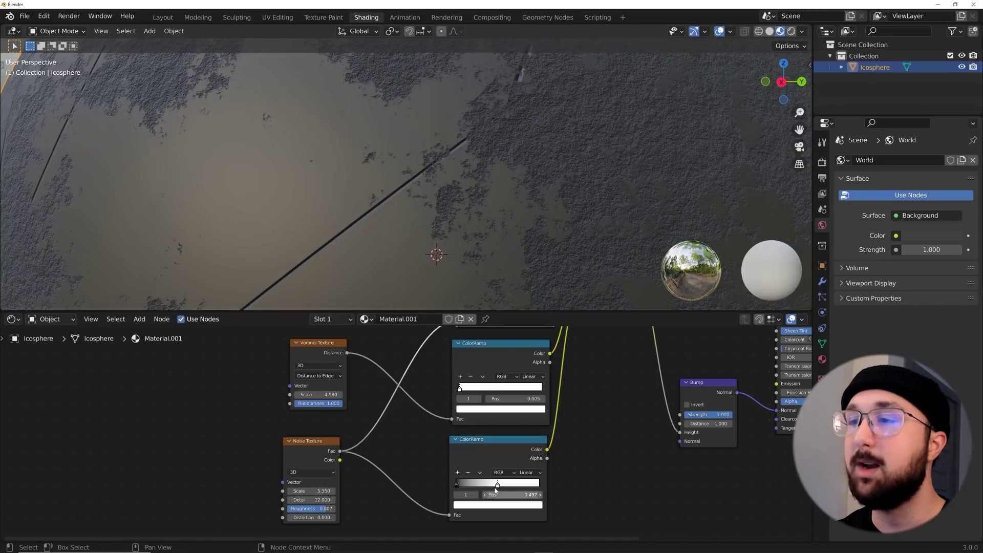
Step: Examine from several sides how the cracks break up where they meet the noise patches, comparing with the top ColorRamp mask
{"action": "middle_click_drag", "start_coordinate": [492, 399], "coordinate": [484, 436]}
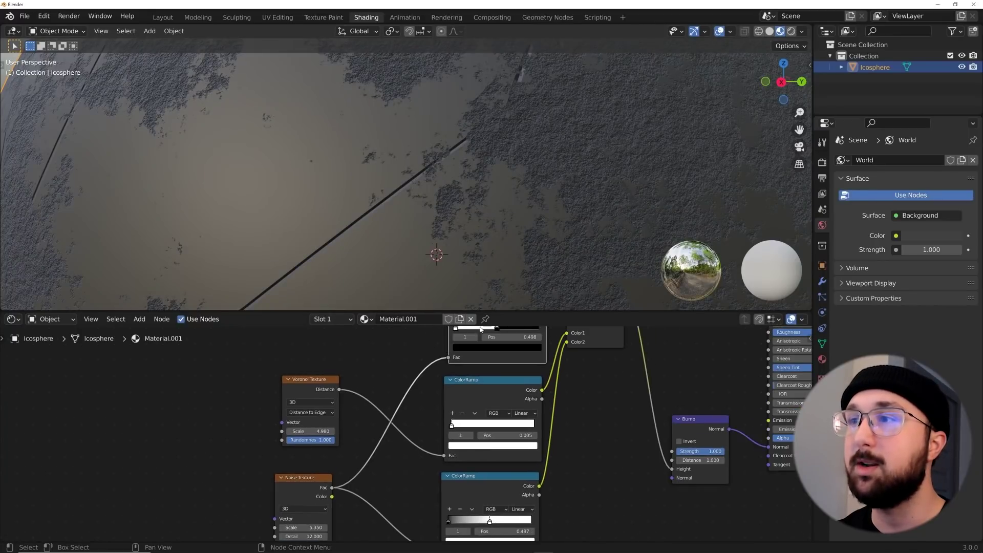
{"action": "middle_click_drag", "start_coordinate": [489, 342], "coordinate": [482, 372]}
{"action": "scroll", "coordinate": [488, 180], "scroll_direction": "down", "scroll_amount": 6}
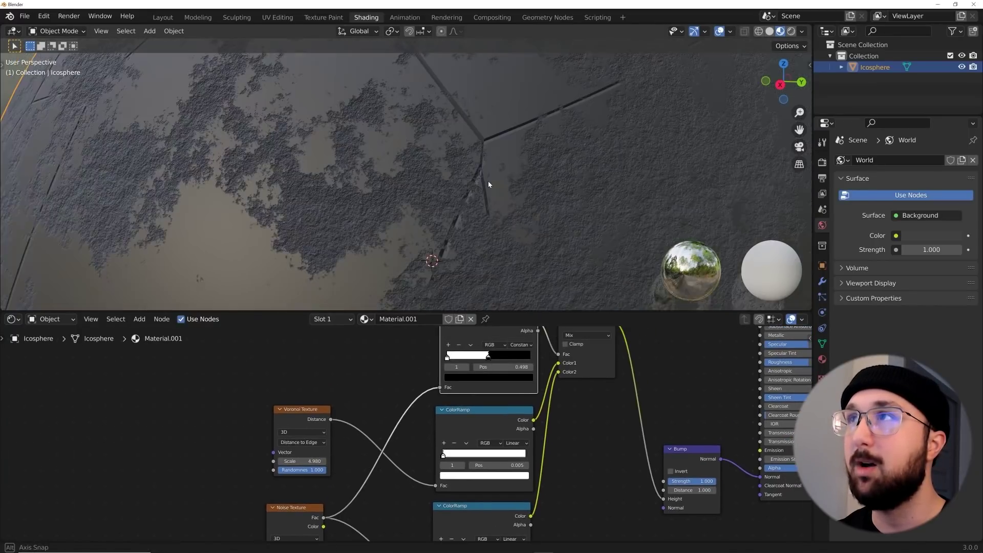
{"action": "middle_click_drag", "start_coordinate": [463, 226], "coordinate": [396, 243]}
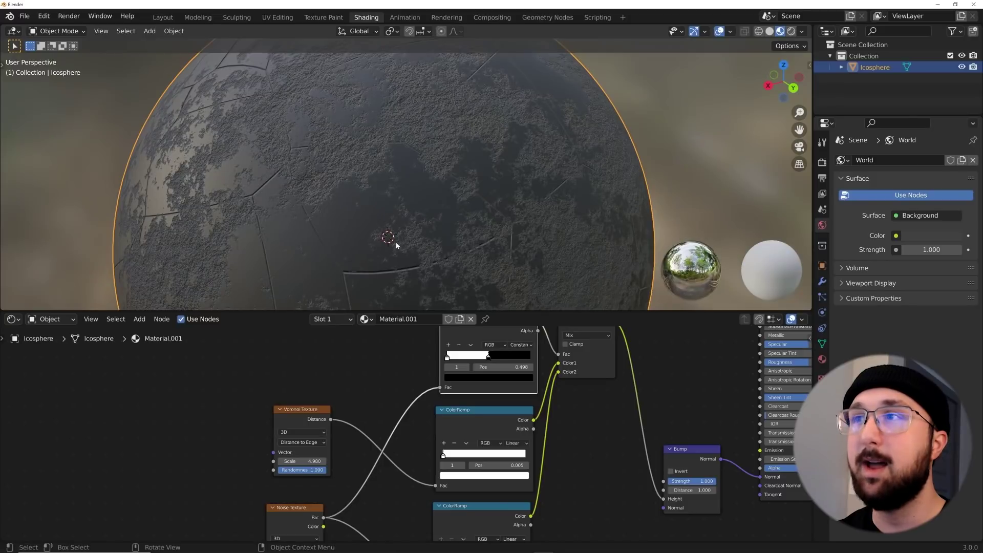
{"action": "scroll", "coordinate": [390, 237], "scroll_direction": "up", "scroll_amount": 2}
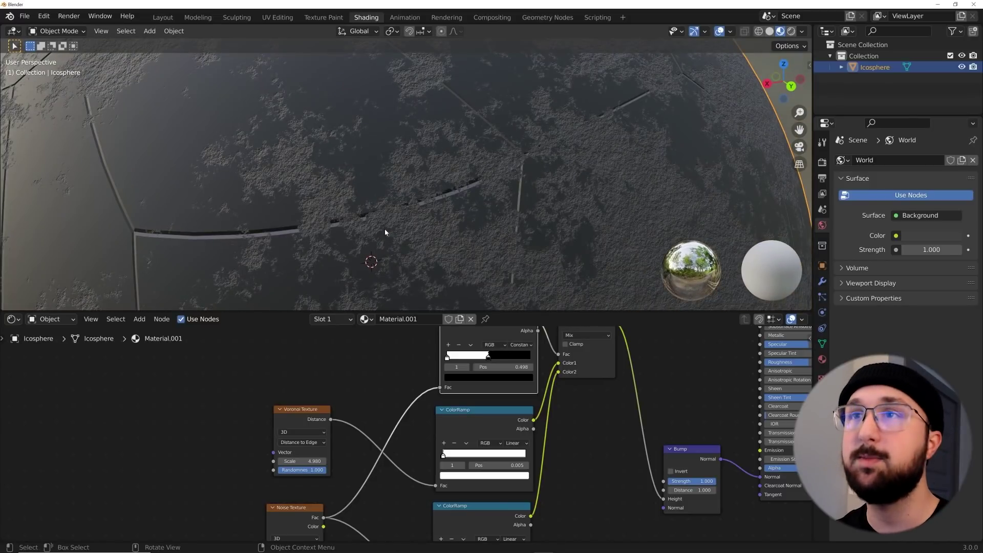
{"action": "middle_click_drag", "start_coordinate": [370, 221], "coordinate": [384, 227]}
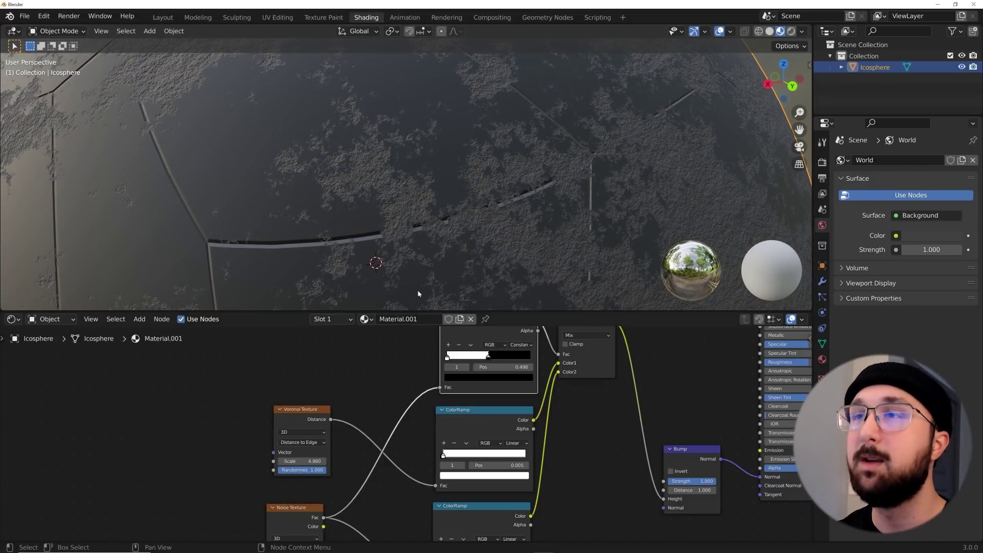
{"action": "scroll", "coordinate": [389, 240], "scroll_direction": "down", "scroll_amount": 5}
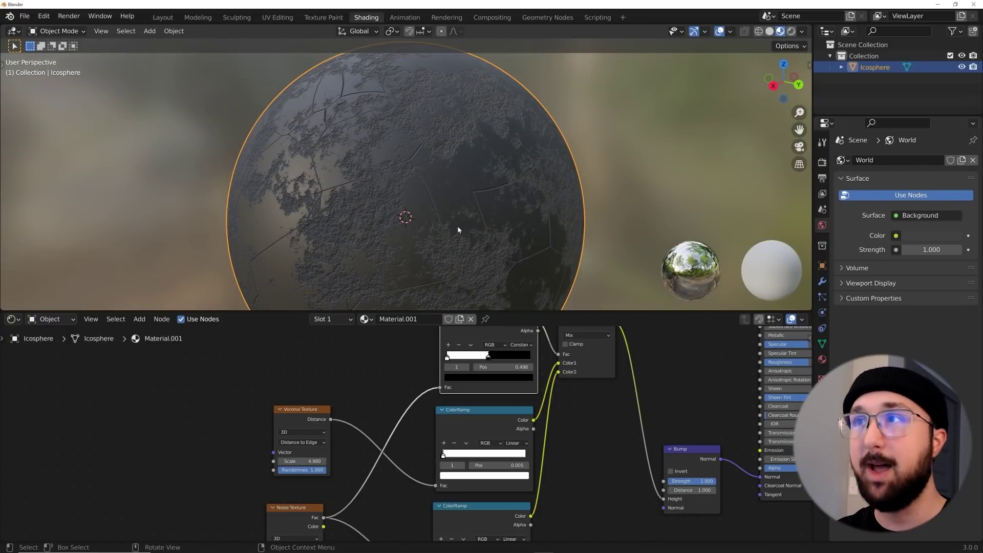
{"action": "middle_click_drag", "start_coordinate": [457, 127], "coordinate": [457, 172]}
Step: Move the Bump node up, level with the Mix node and the Principled BSDF, and review the sphere from another side
{"action": "scroll", "coordinate": [595, 518], "scroll_direction": "down", "scroll_amount": 3}
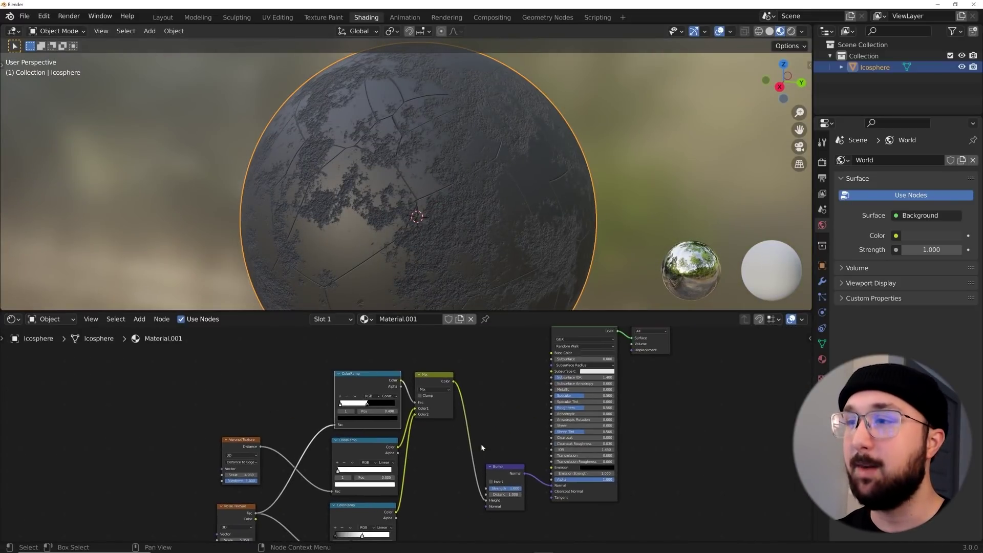
{"action": "left_click_drag", "start_coordinate": [502, 469], "coordinate": [509, 413]}
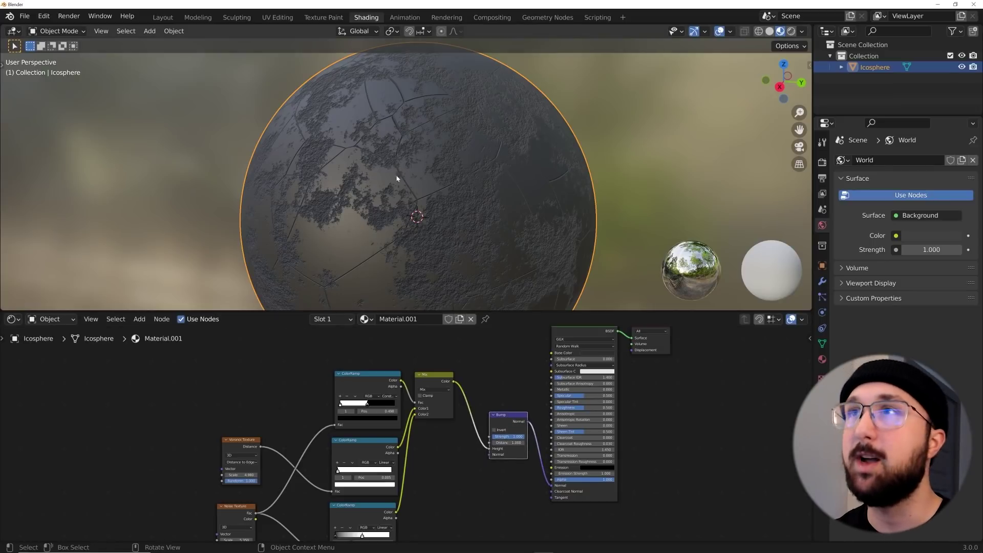
{"action": "middle_click_drag", "start_coordinate": [395, 180], "coordinate": [502, 213]}
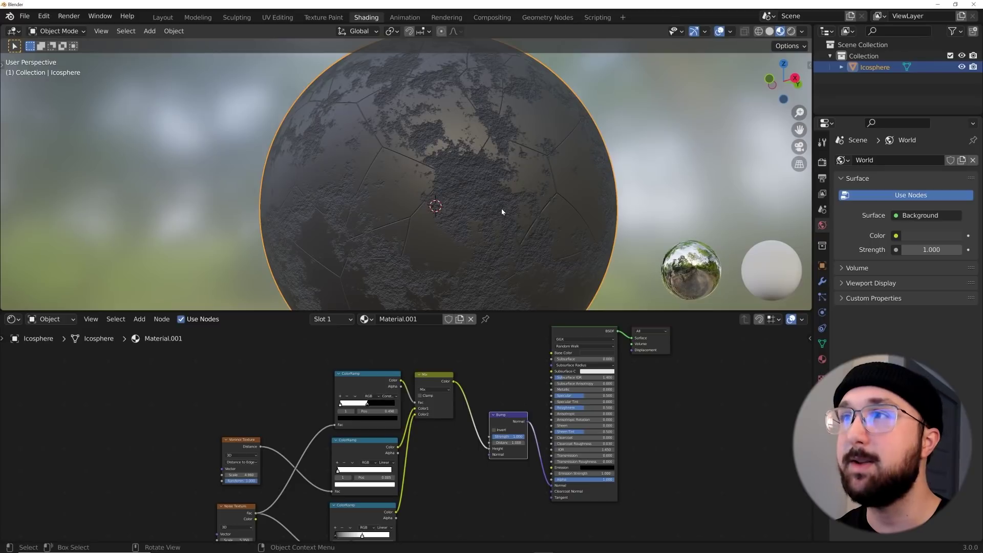